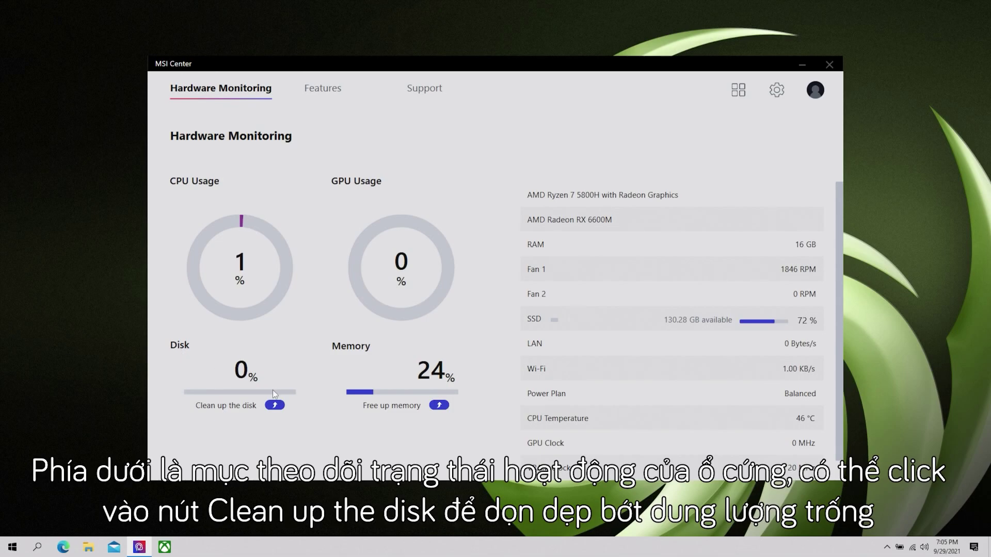
Open Disk Cleanup for drive C: and cancel it without deleting anything, and free up the system memory.
left_click(275, 406)
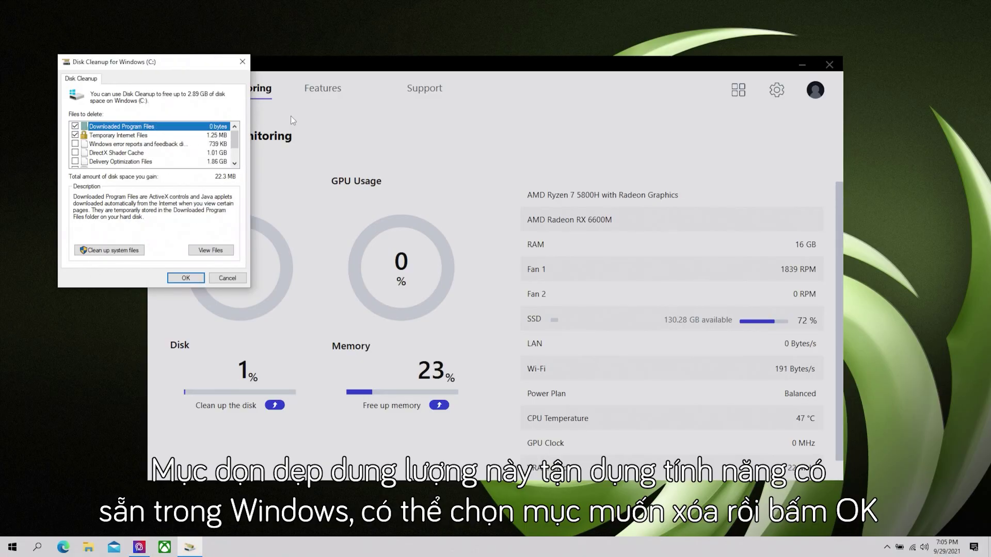
left_click(234, 280)
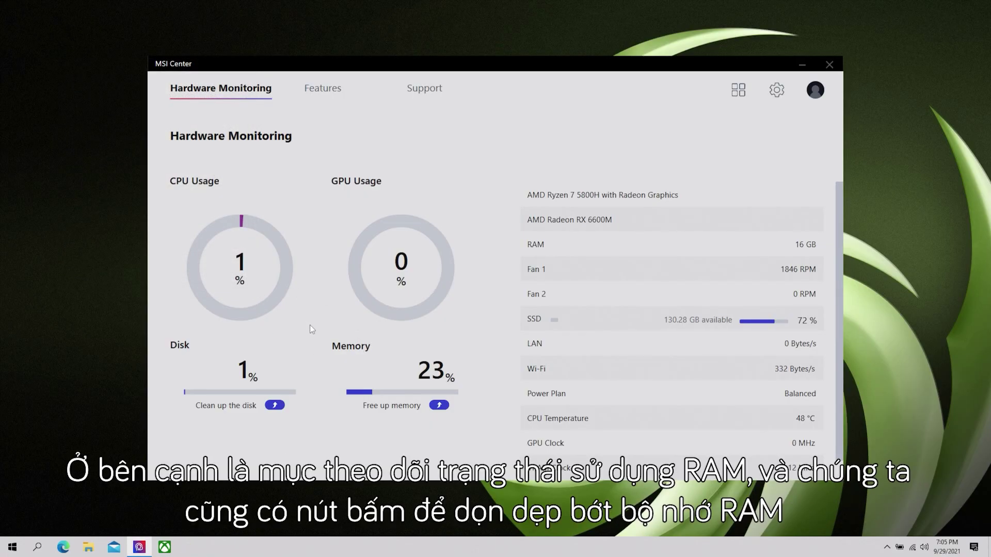
left_click(440, 407)
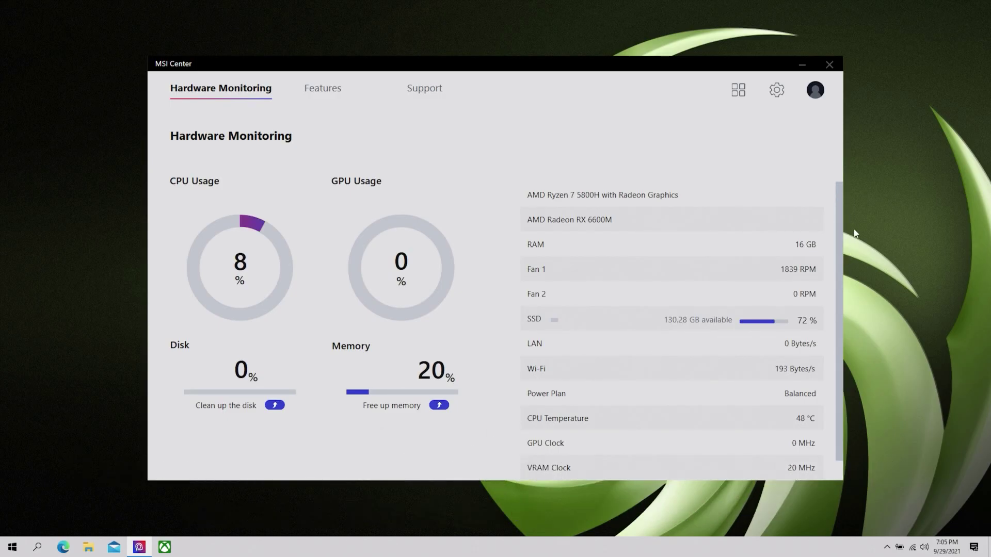
Open the User Scenario feature page and examine the Balanced, Silent, Super Battery and User modes.
left_click_drag(840, 205, 842, 240)
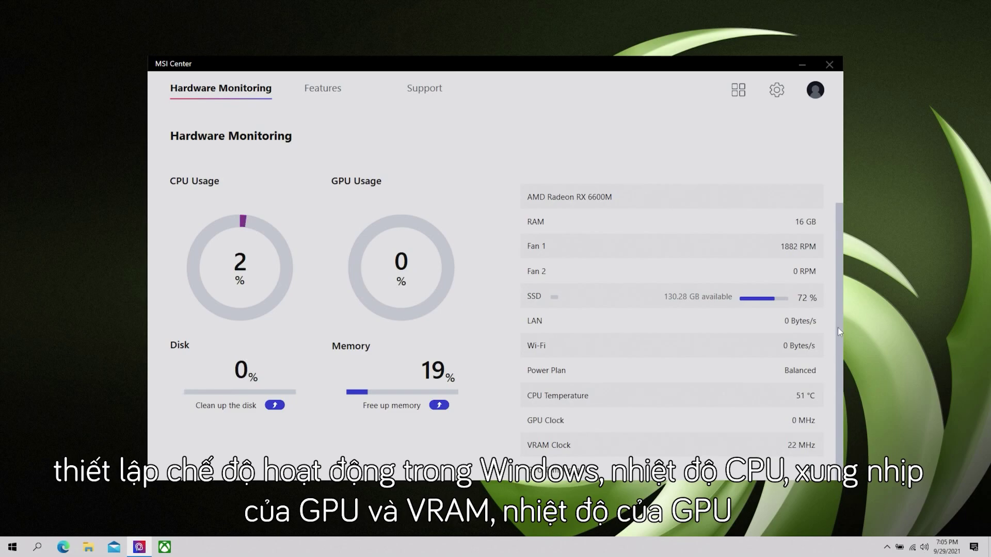
left_click_drag(838, 327, 834, 292)
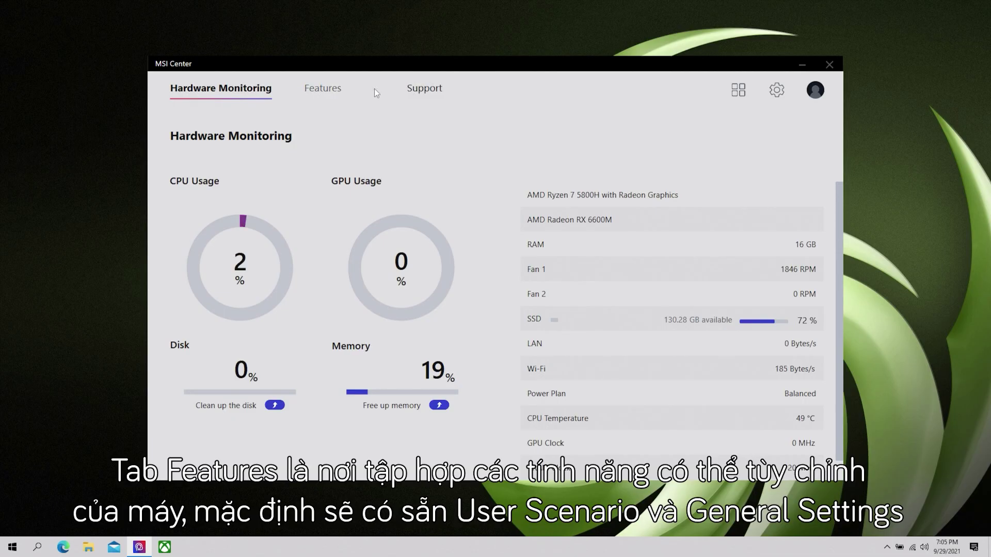
left_click(334, 91)
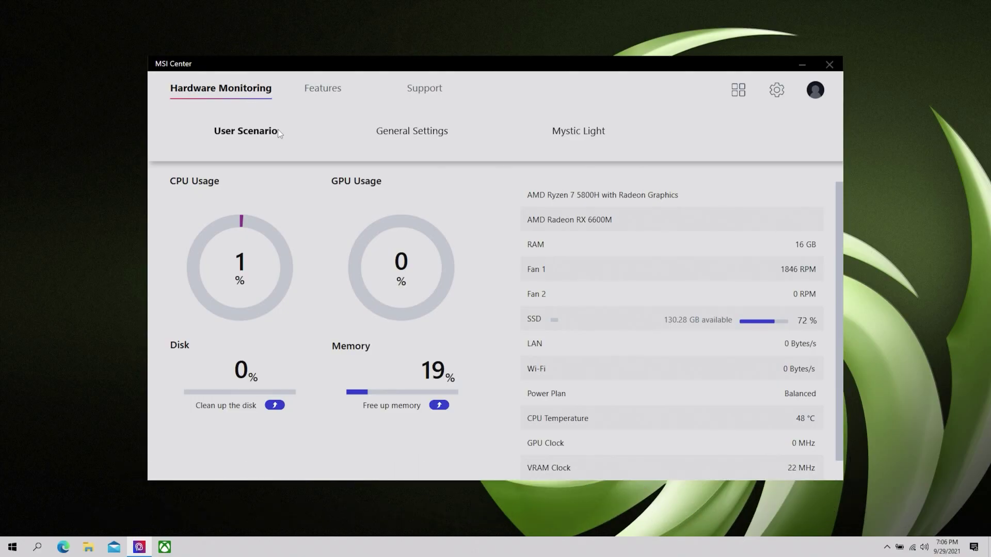
left_click(245, 132)
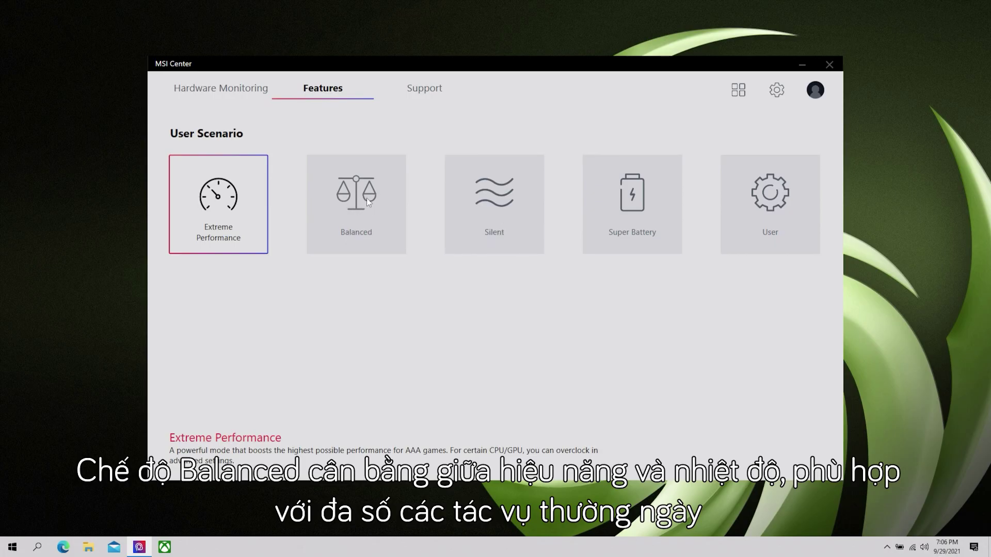
mouse_move(488, 187)
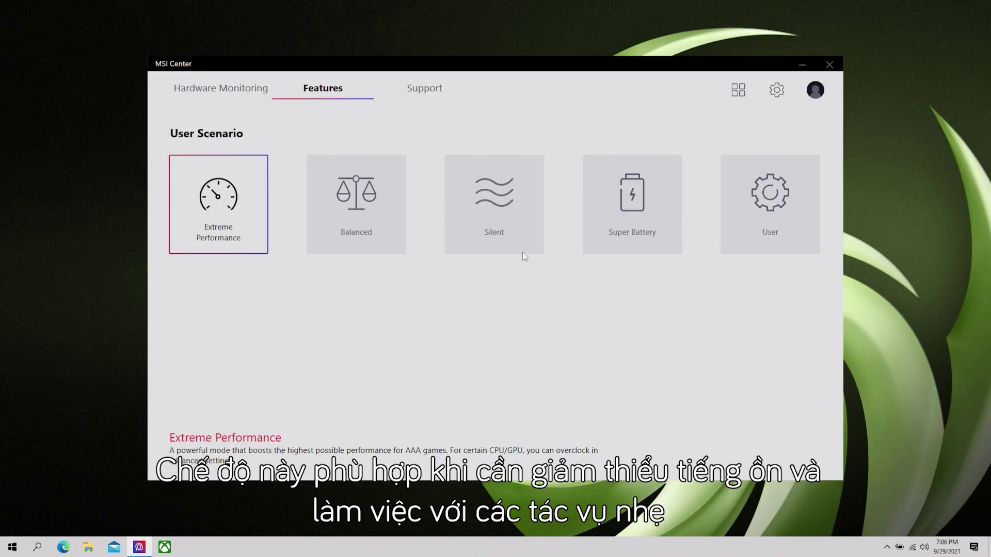
mouse_move(648, 201)
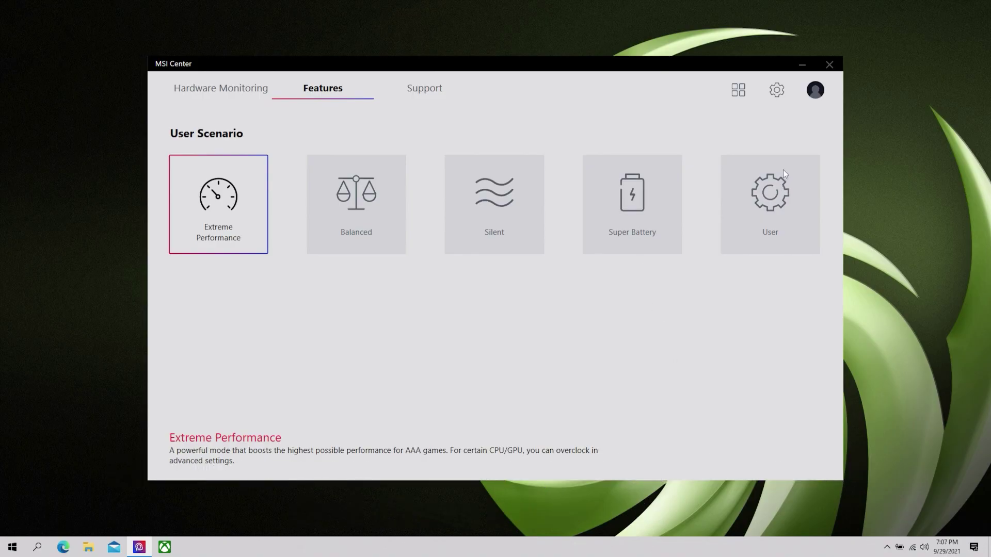
mouse_move(782, 196)
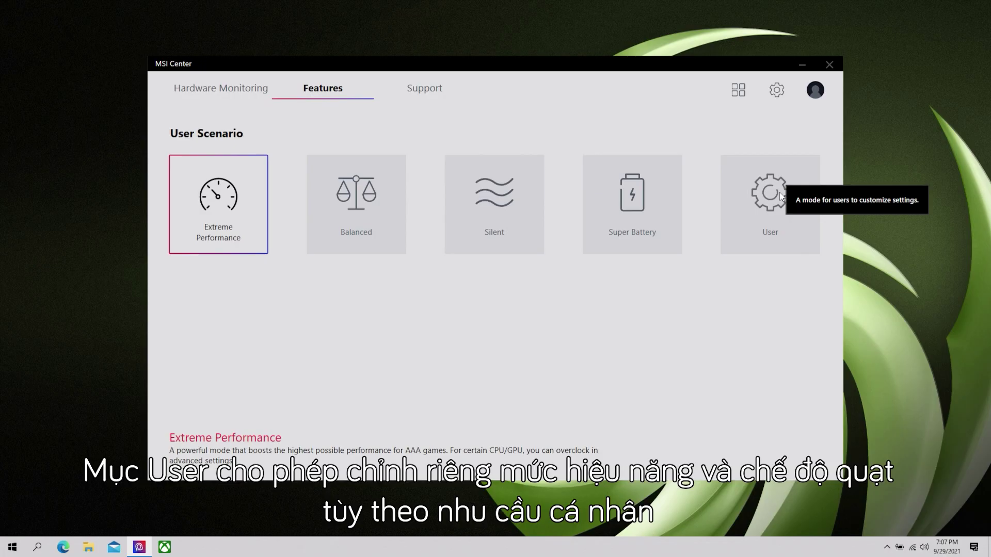
Switch the scenario to User and check the Performance Level options, keeping it at High.
left_click(780, 196)
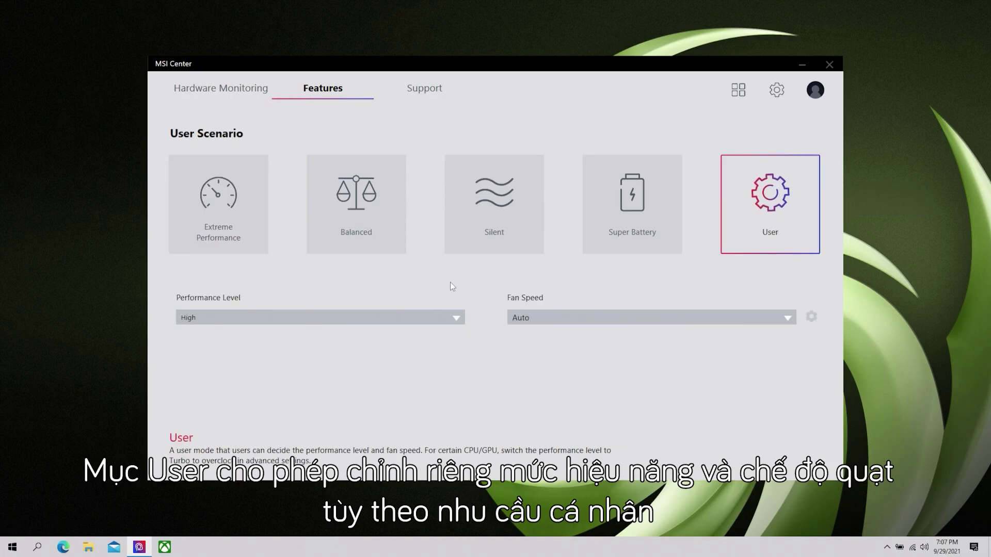
left_click(435, 317)
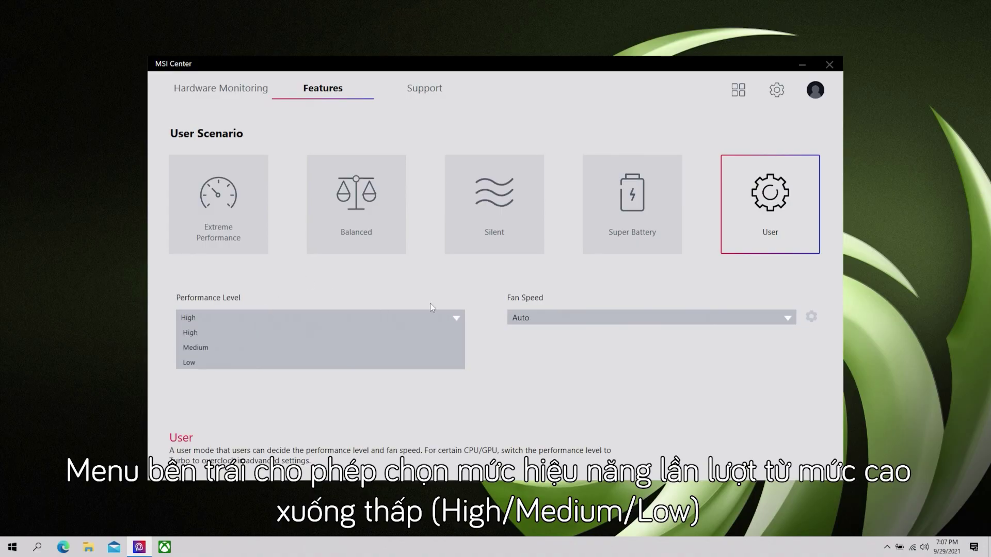
left_click(457, 320)
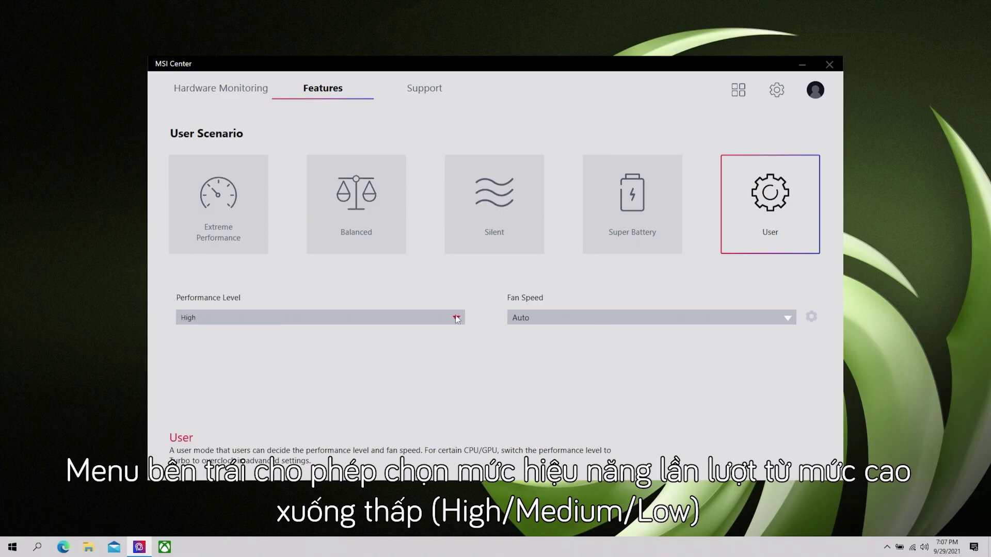
Set the fan speed to Advanced and raise the hottest point of the CPU fan curve to 91%.
left_click(789, 319)
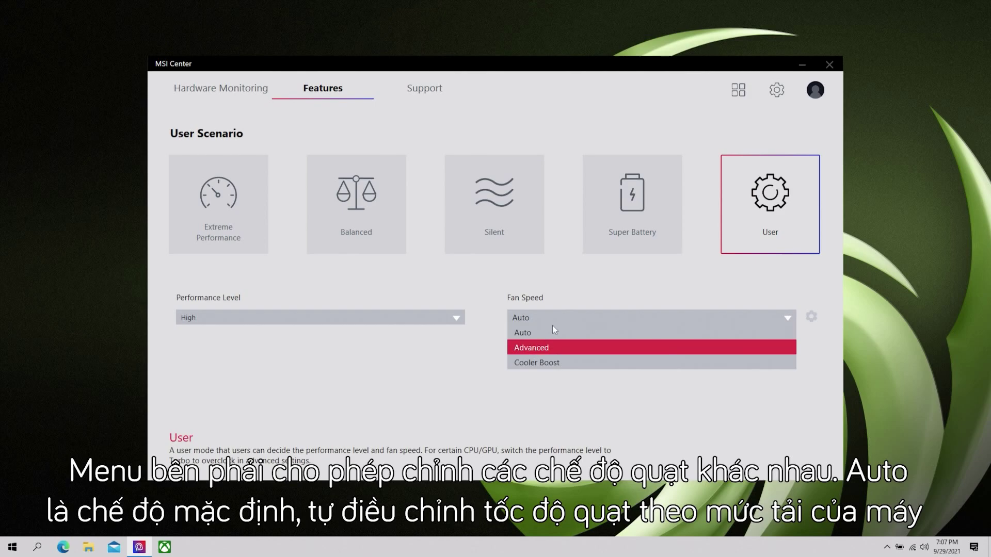
left_click(553, 347)
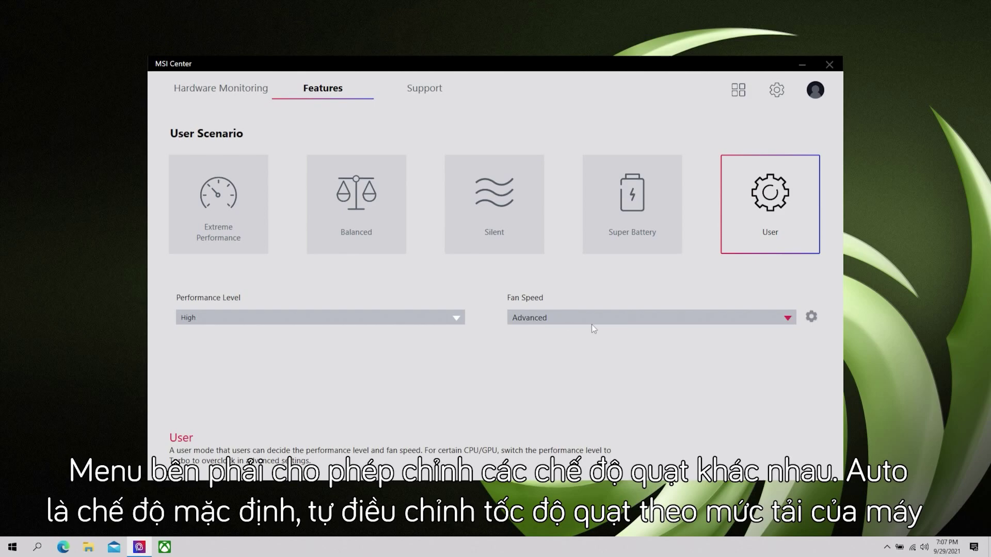
left_click(812, 317)
mouse_move(225, 350)
left_mouse_down()
mouse_move(225, 301)
mouse_move(226, 353)
left_mouse_up()
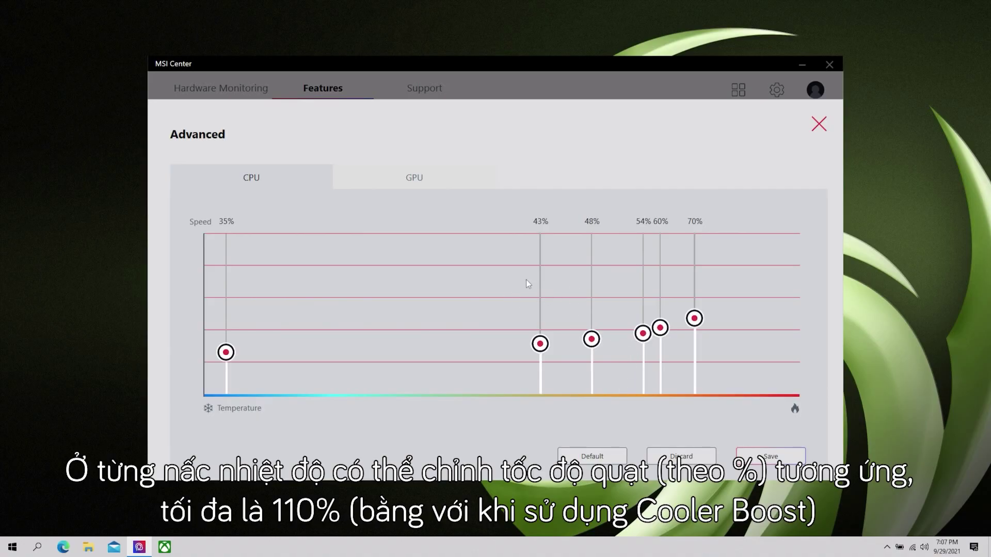
left_click_drag(694, 318, 695, 297)
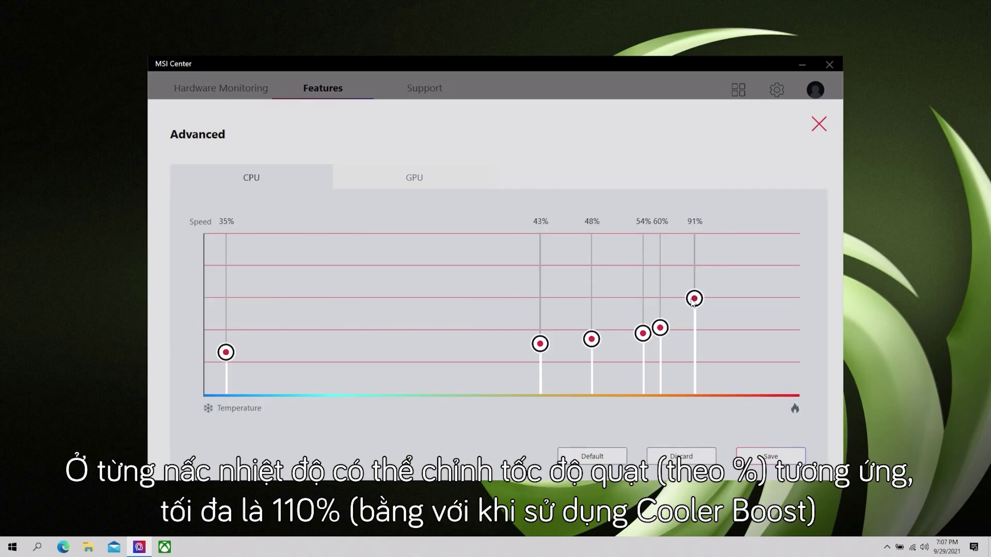
Lower the second point of the GPU fan curve to 42%, restore the default curve and close the advanced fan settings.
left_click(395, 182)
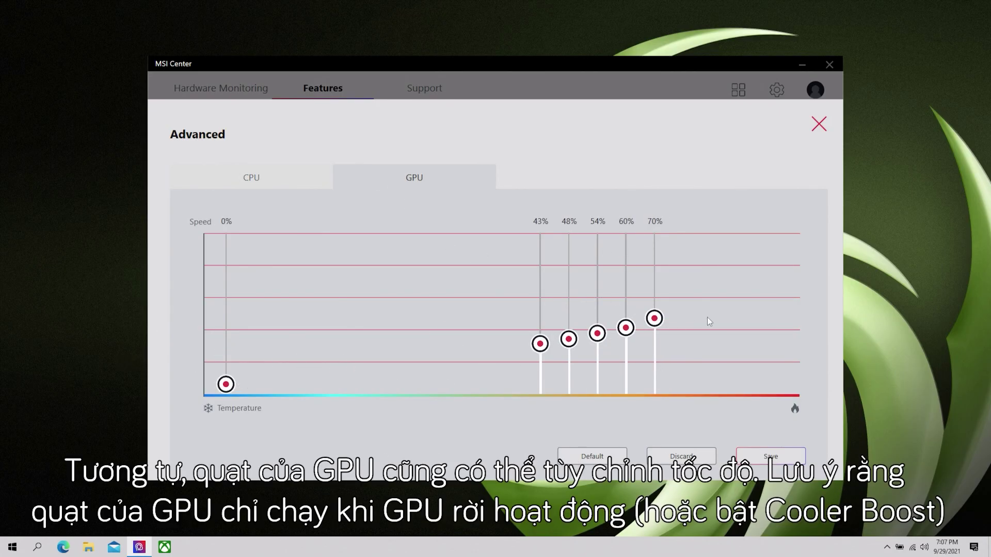
mouse_move(540, 343)
left_mouse_down()
mouse_move(540, 317)
mouse_move(540, 345)
left_mouse_up()
left_click(264, 172)
left_click(364, 173)
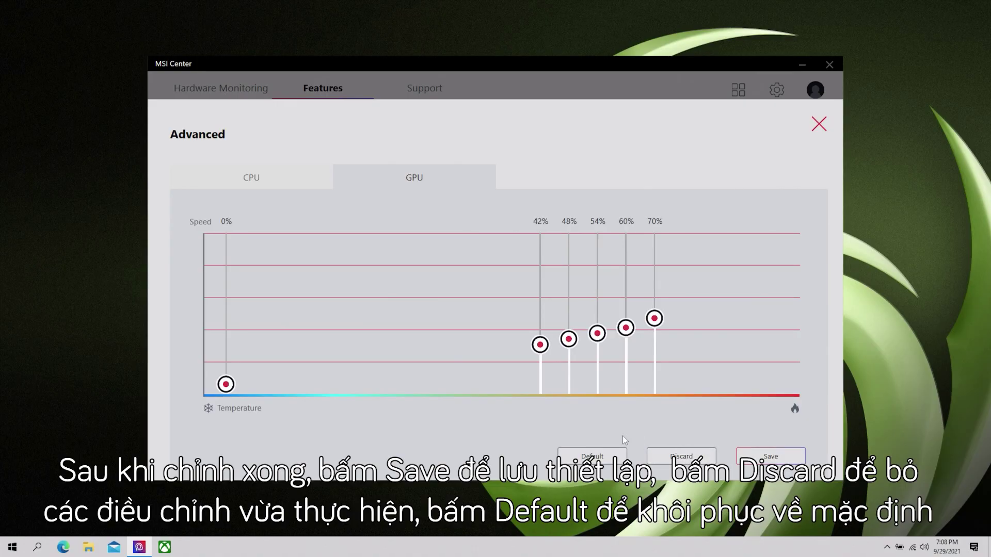
left_click(607, 458)
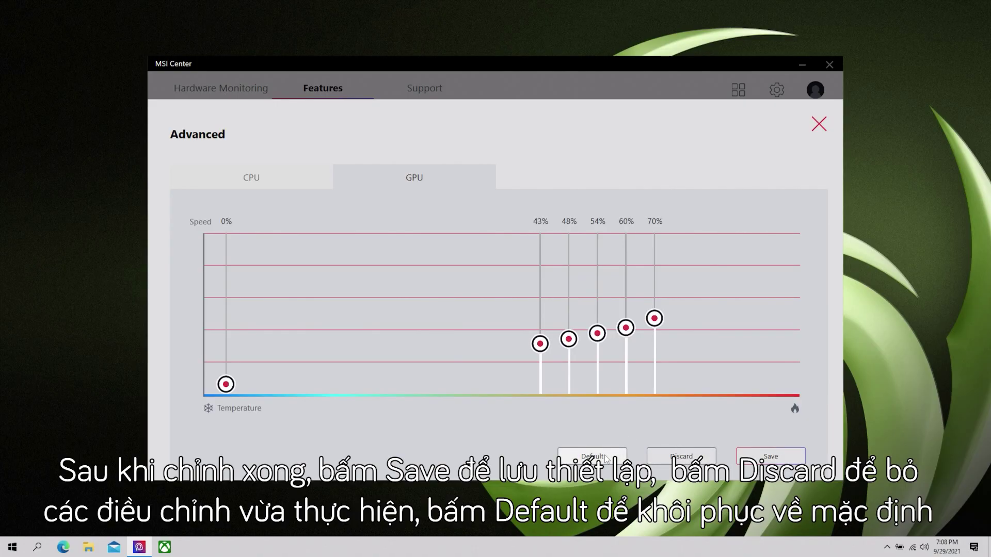
left_click(819, 123)
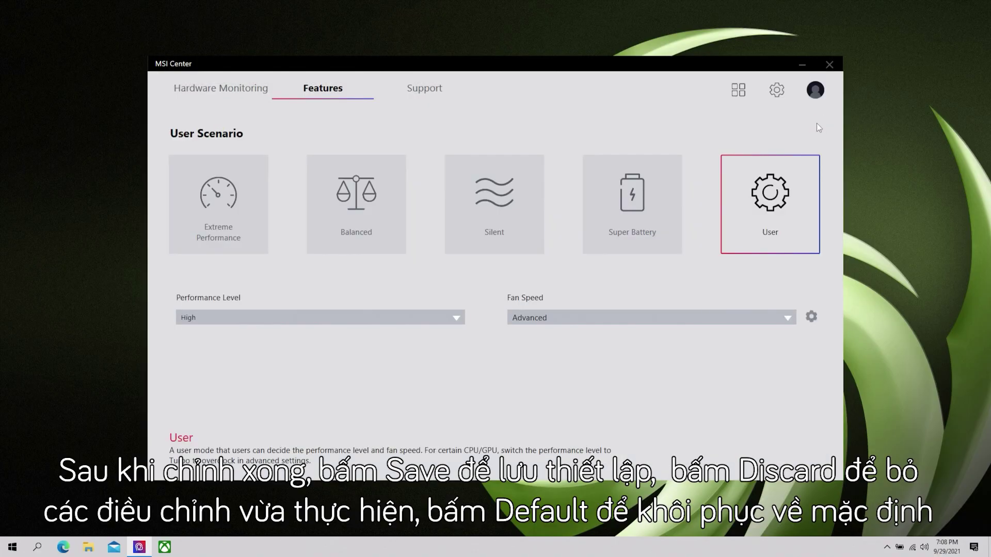
Try the Cooler Boost fan speed and set the fan speed back to Auto.
left_click(787, 311)
left_click(566, 367)
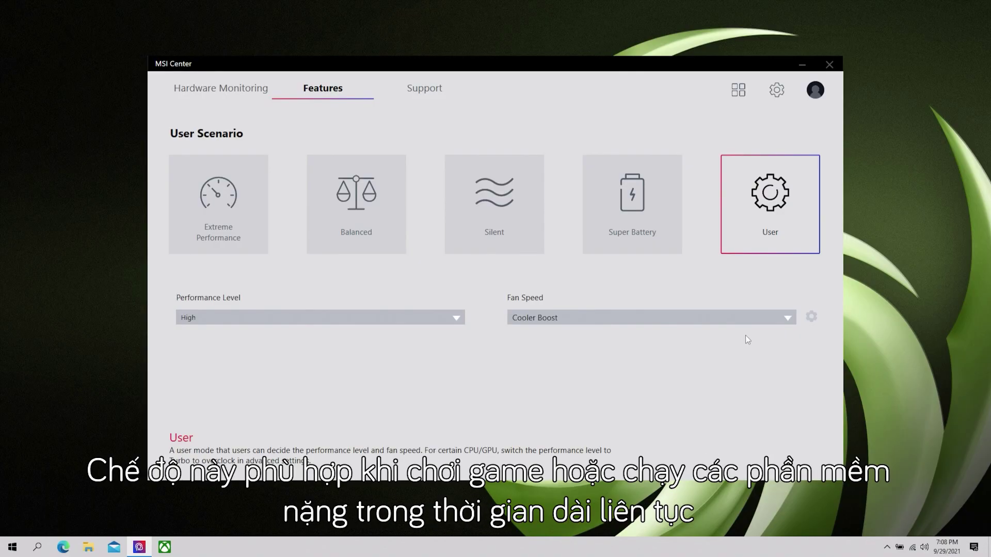
left_click(752, 318)
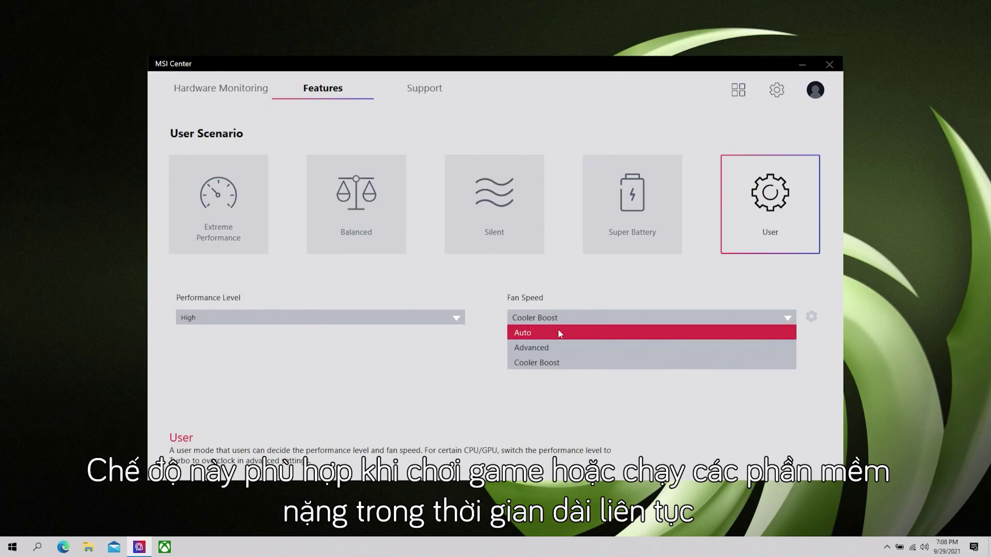
left_click(559, 331)
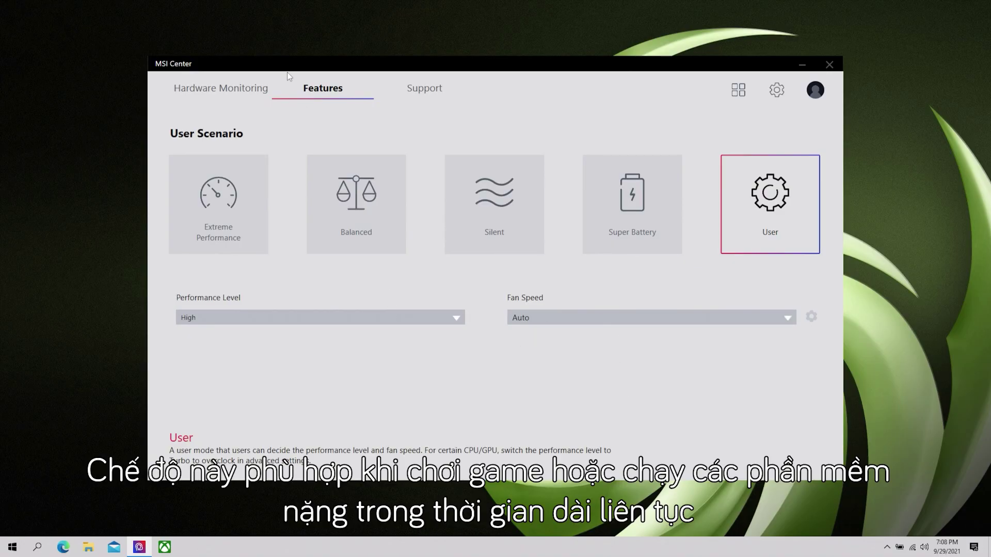
Open the General Settings feature page and toggle the Windows Key off and on again.
mouse_move(316, 89)
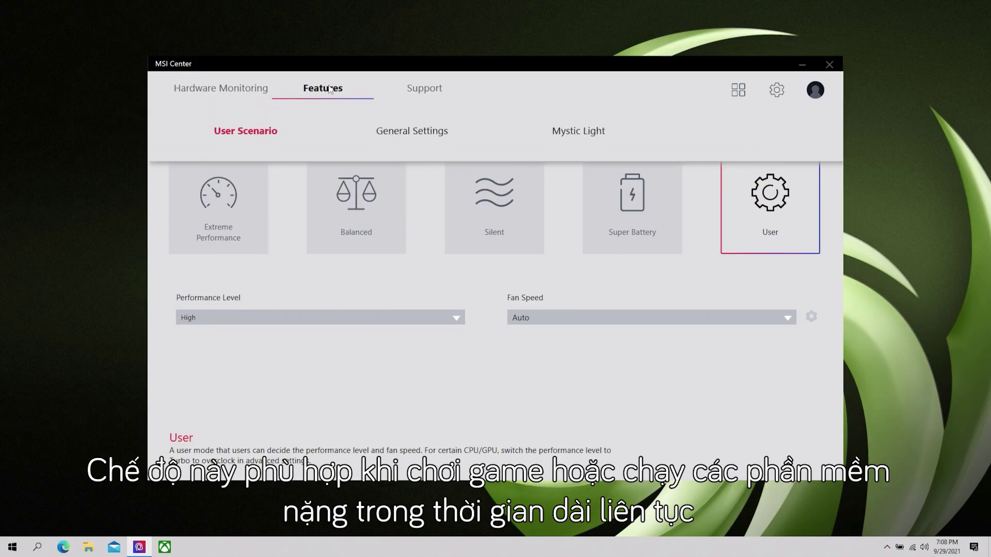
left_click(401, 134)
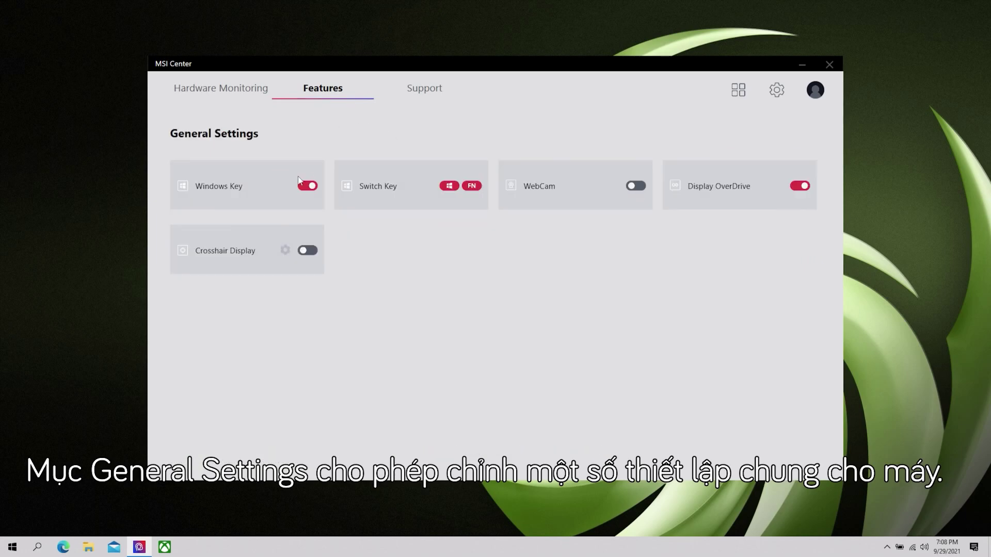
left_click(307, 187)
left_click(307, 187)
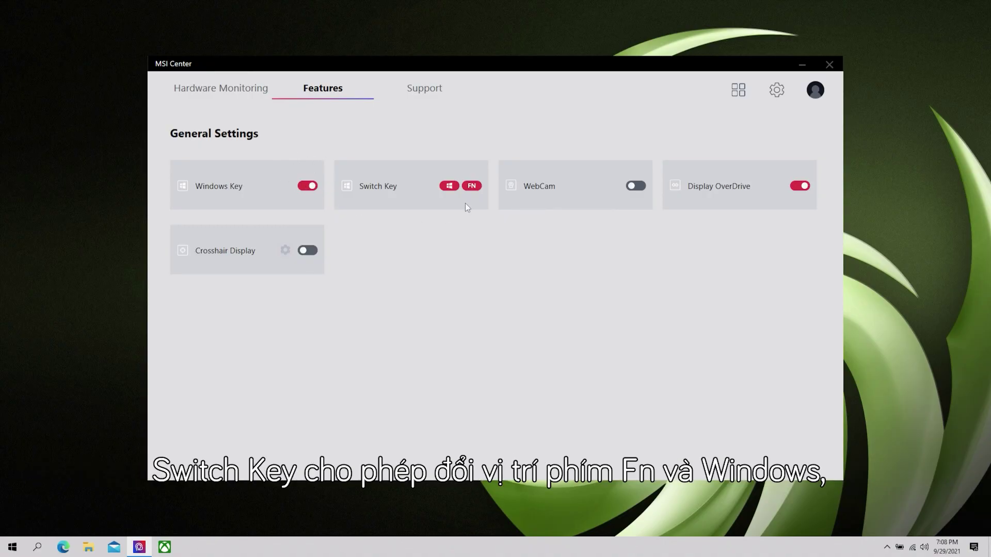
Swap the Windows and Fn keys and swap them back, and switch the WebCam on and off again.
left_click(471, 187)
left_click(471, 190)
left_click(636, 190)
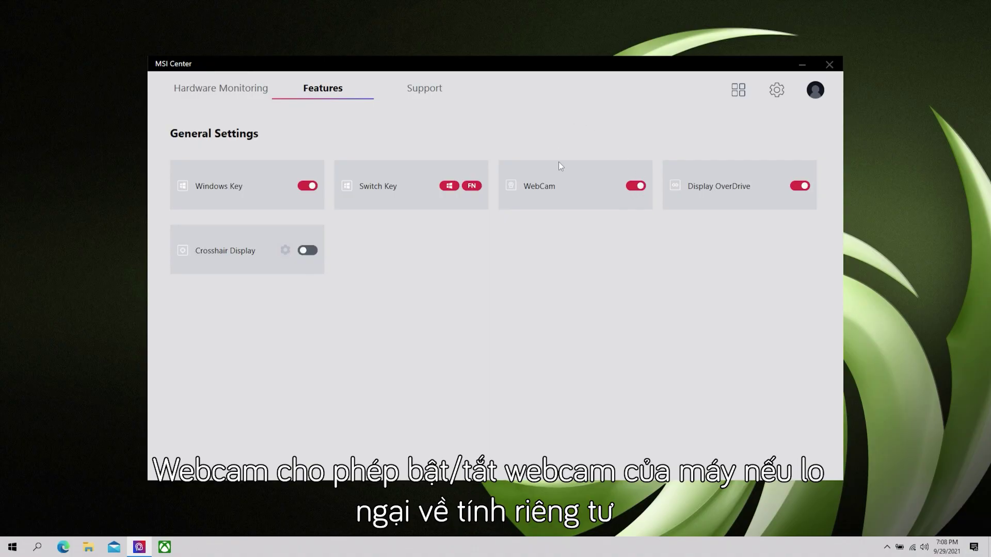
left_click(641, 187)
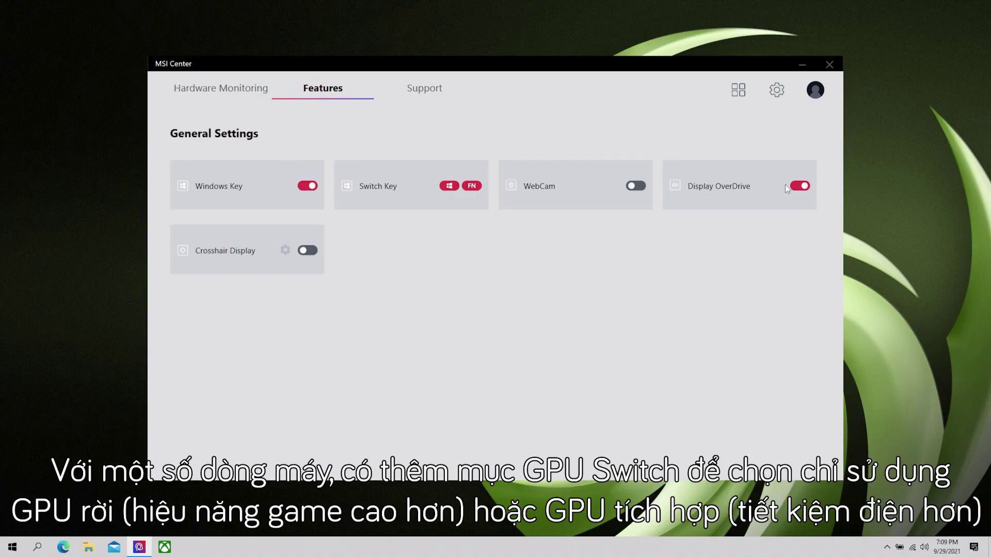
Turn on Crosshair Display and nudge the crosshair right, left, up and down in its location settings.
left_click(311, 252)
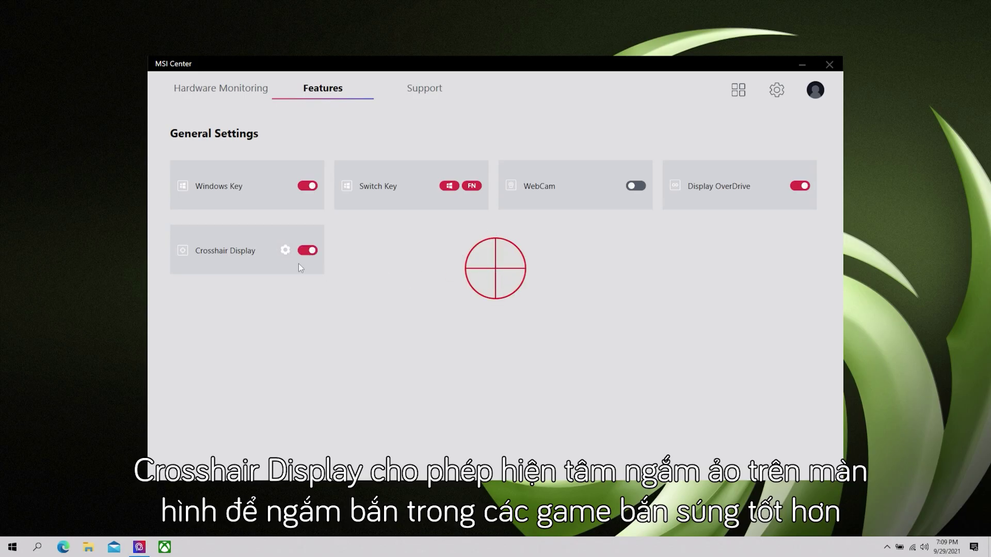
left_click(285, 251)
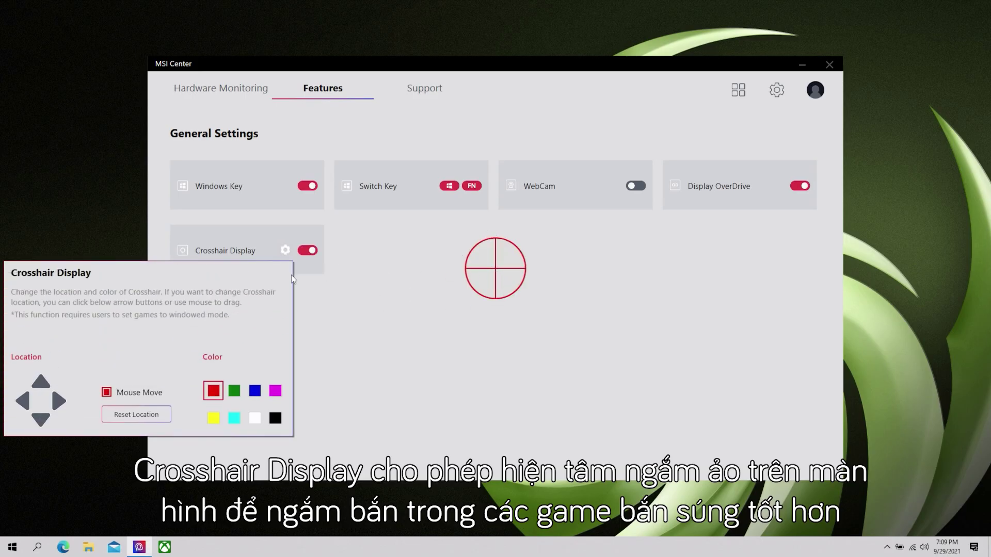
left_click(60, 401)
left_click(59, 401)
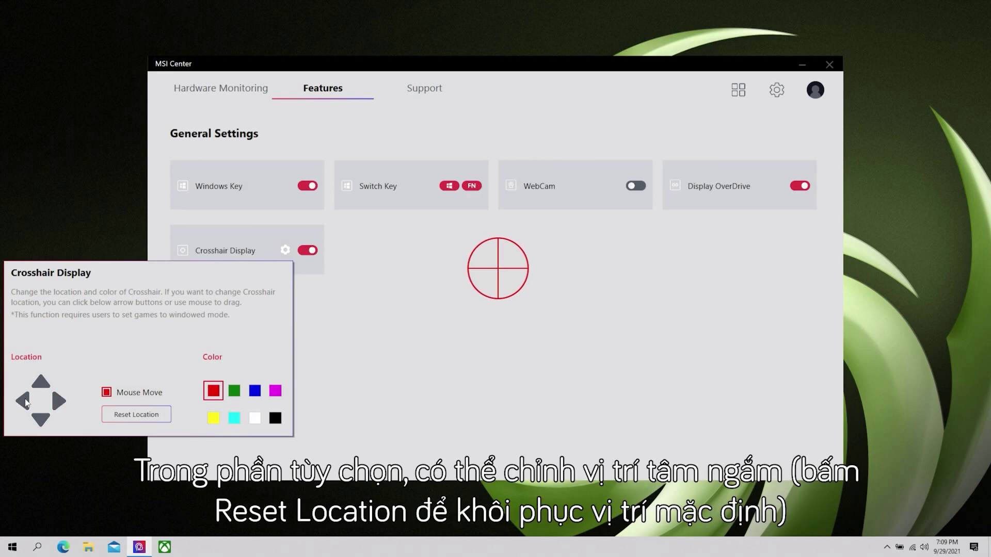
left_click(25, 402)
left_click(25, 402)
left_click(24, 402)
left_click(24, 402)
left_click(24, 402)
left_click(25, 402)
left_click(41, 386)
left_click(41, 419)
left_click(41, 419)
left_click(41, 419)
left_click(41, 419)
Toggle the crosshair's Mouse Move option off and on, and reset the crosshair to its default location.
left_click(105, 393)
left_click(107, 394)
left_click(491, 273)
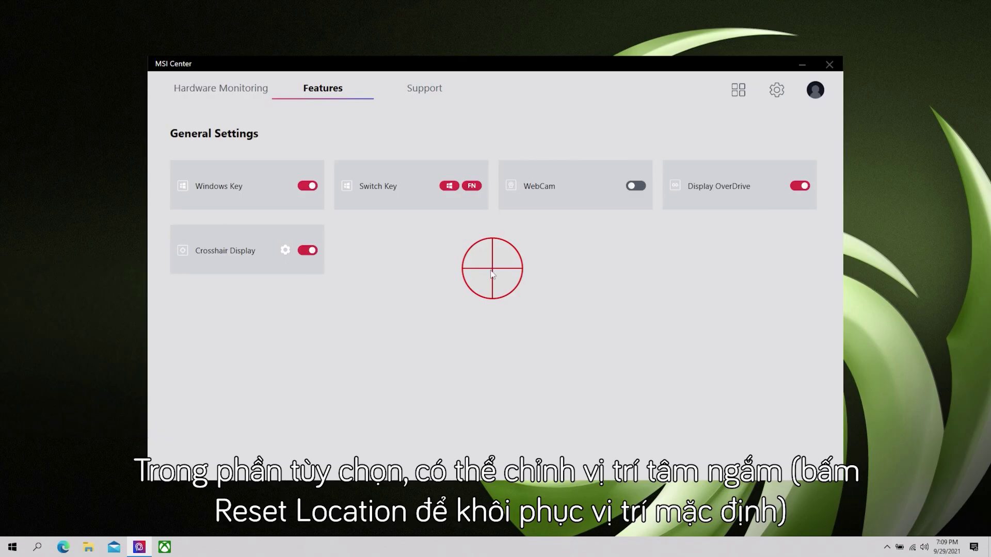
left_click(286, 250)
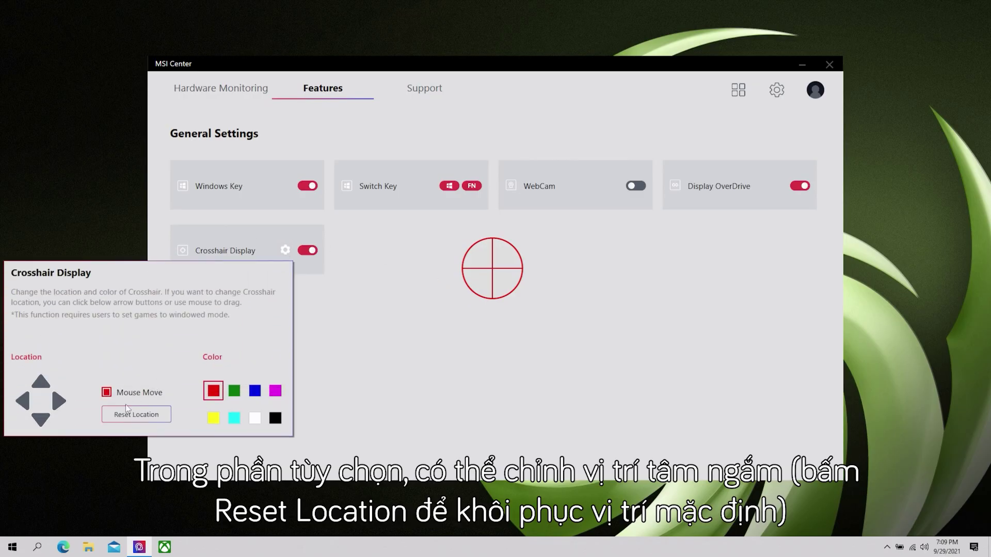
left_click(132, 414)
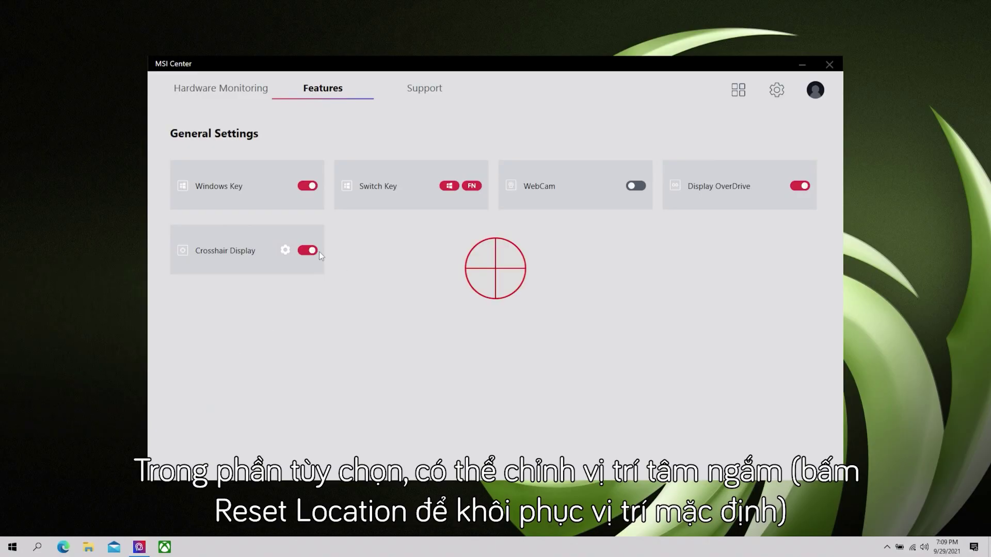
Reopen the crosshair settings and try moving the crosshair slightly down with the mouse.
left_click(285, 250)
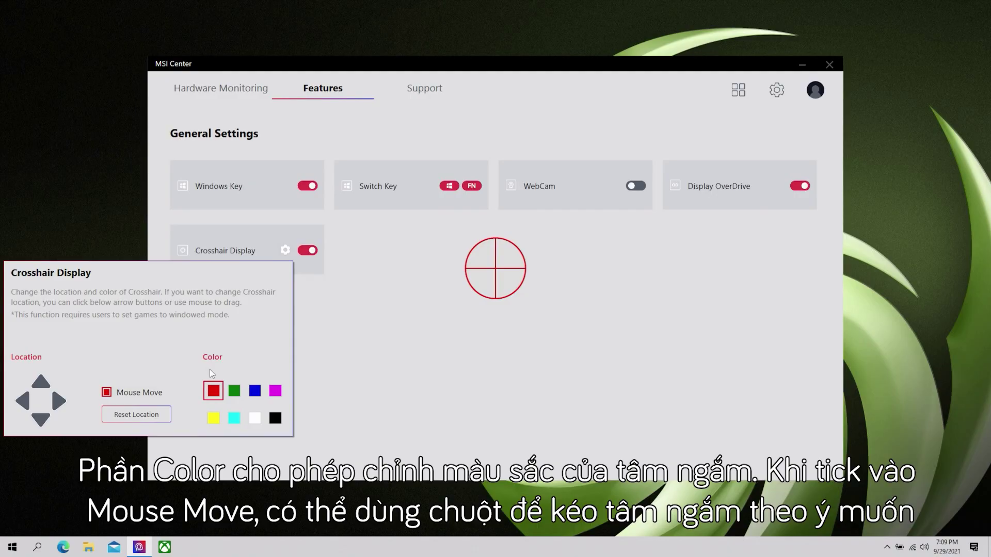
left_click(495, 274)
mouse_move(495, 274)
left_mouse_down()
mouse_move(509, 304)
mouse_move(399, 324)
mouse_move(449, 256)
mouse_move(509, 315)
mouse_move(448, 296)
mouse_move(471, 263)
mouse_move(505, 284)
mouse_move(496, 292)
left_mouse_up()
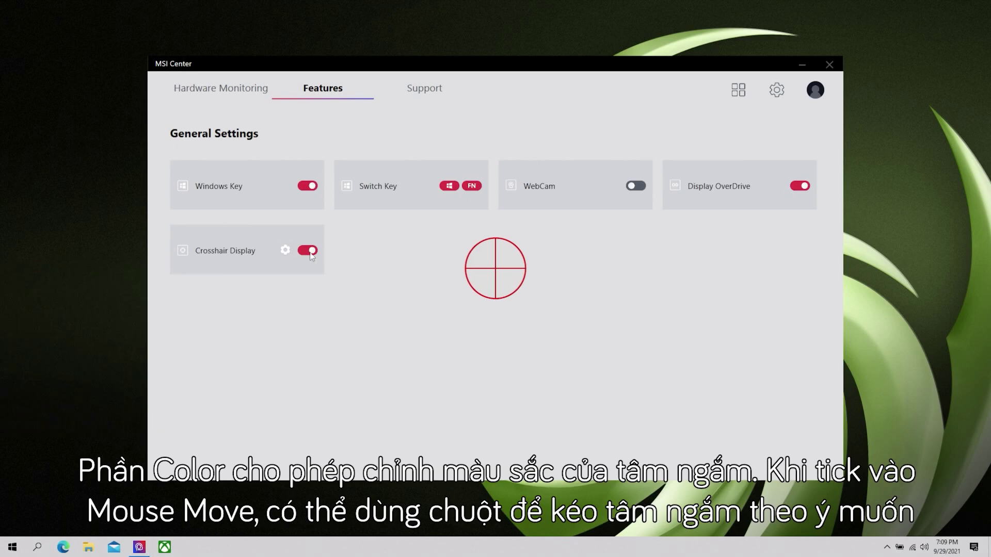
Try the other crosshair colors, set the crosshair back to red, and turn off Crosshair Display.
left_click(285, 250)
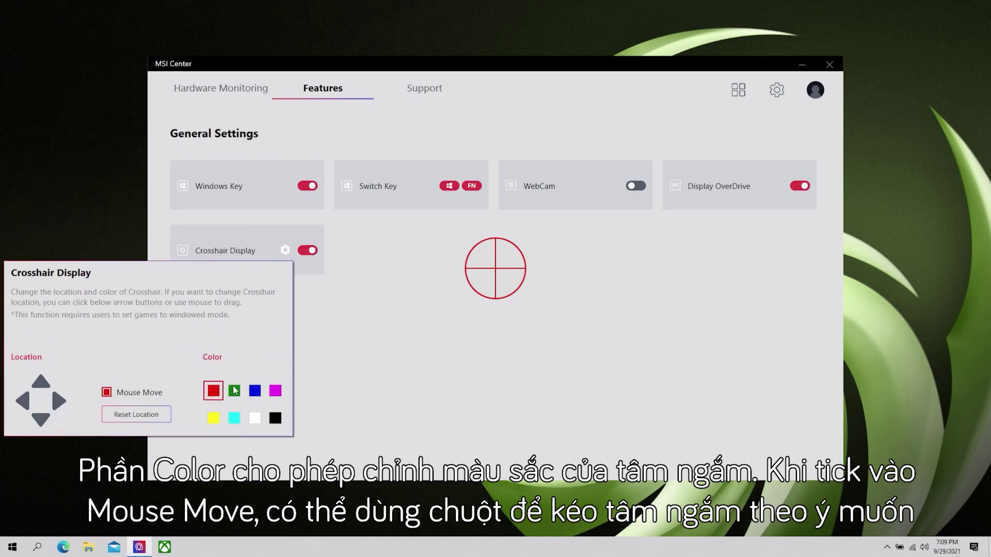
left_click(234, 390)
left_click(235, 419)
left_click(255, 418)
left_click(275, 418)
left_click(275, 391)
left_click(254, 391)
left_click(234, 390)
left_click(213, 418)
left_click(234, 418)
left_click(256, 421)
left_click(214, 391)
left_click(324, 308)
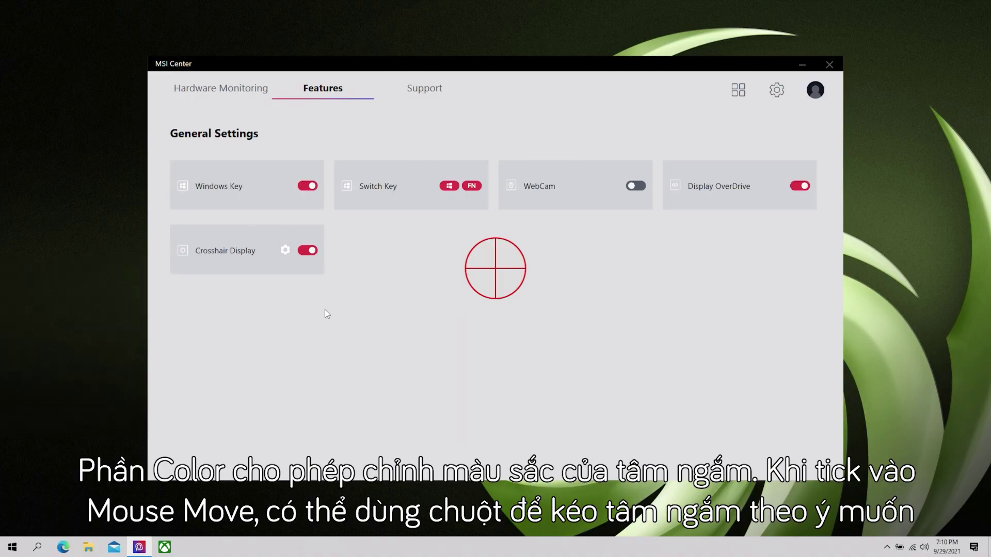
left_click(307, 251)
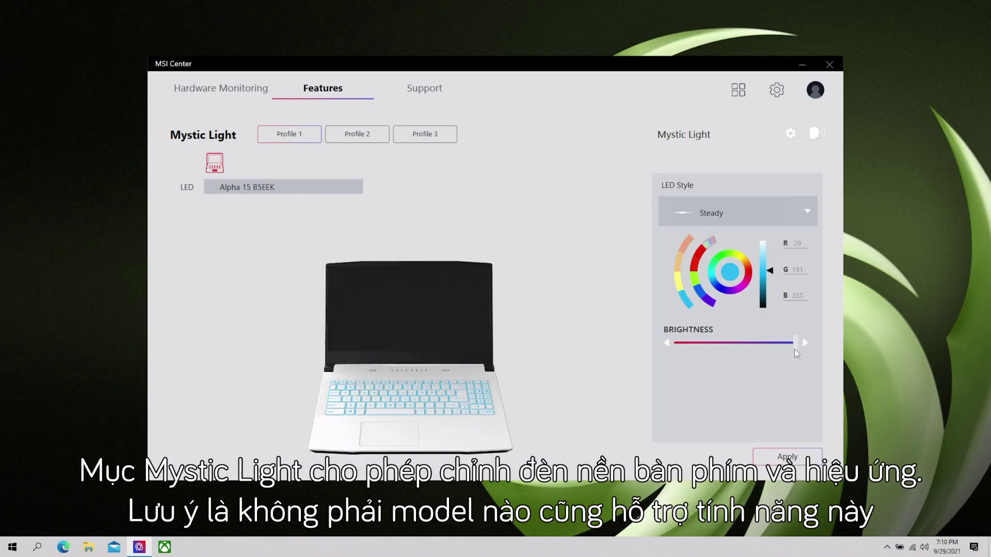
In Mystic Light, lower and restore the keyboard brightness to maximum, and set the LED color to the yellow preset after trying turquoise and blue.
left_click_drag(794, 349, 835, 352)
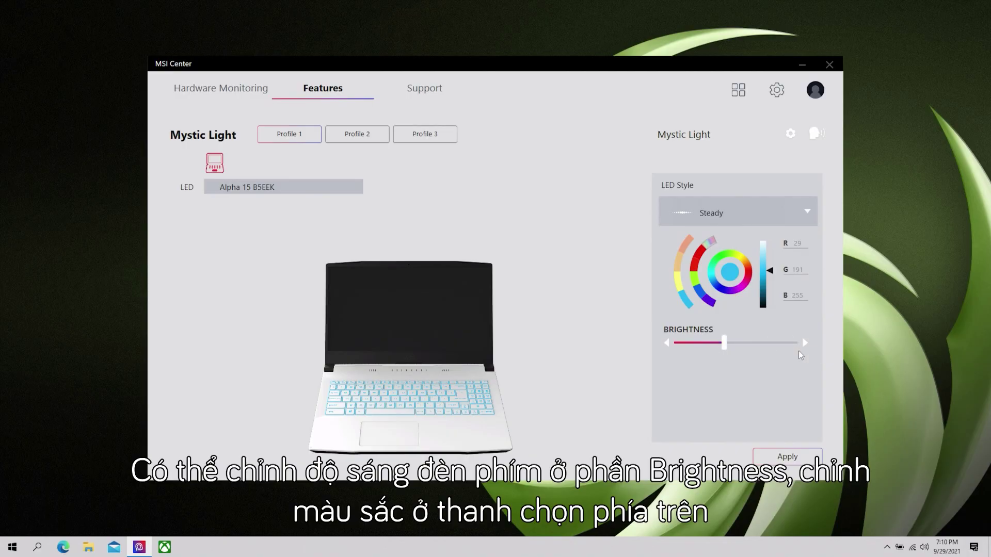
left_click_drag(725, 347, 795, 344)
left_click(712, 273)
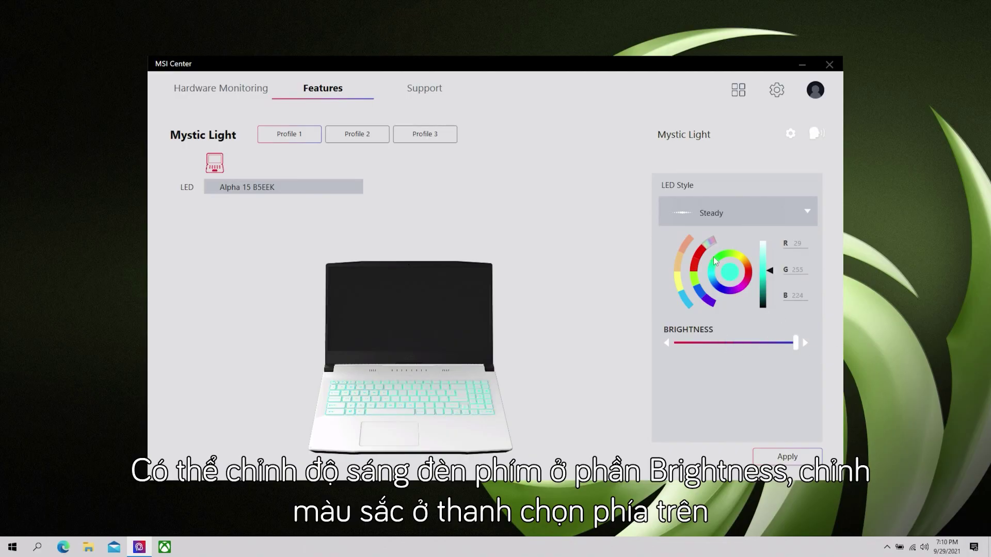
left_click(723, 293)
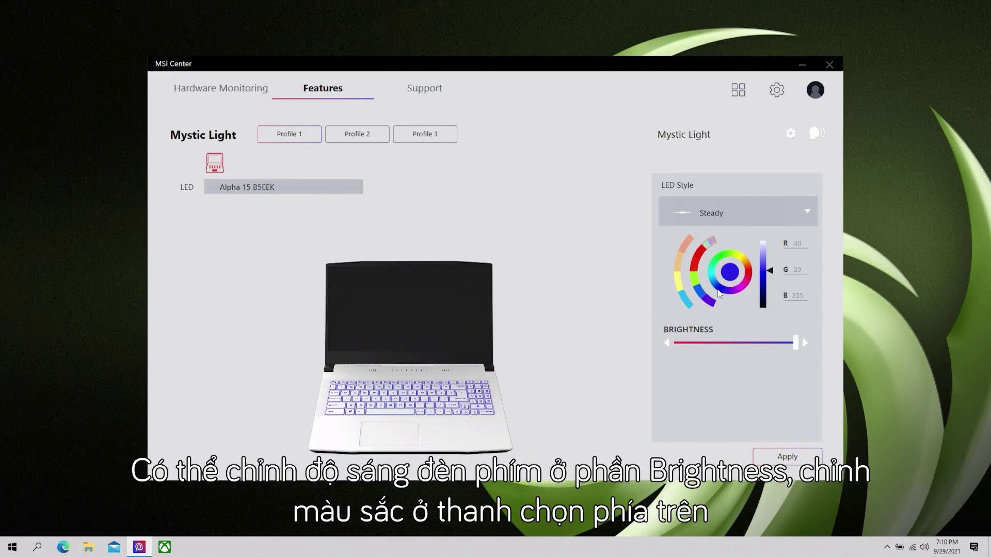
left_click(680, 283)
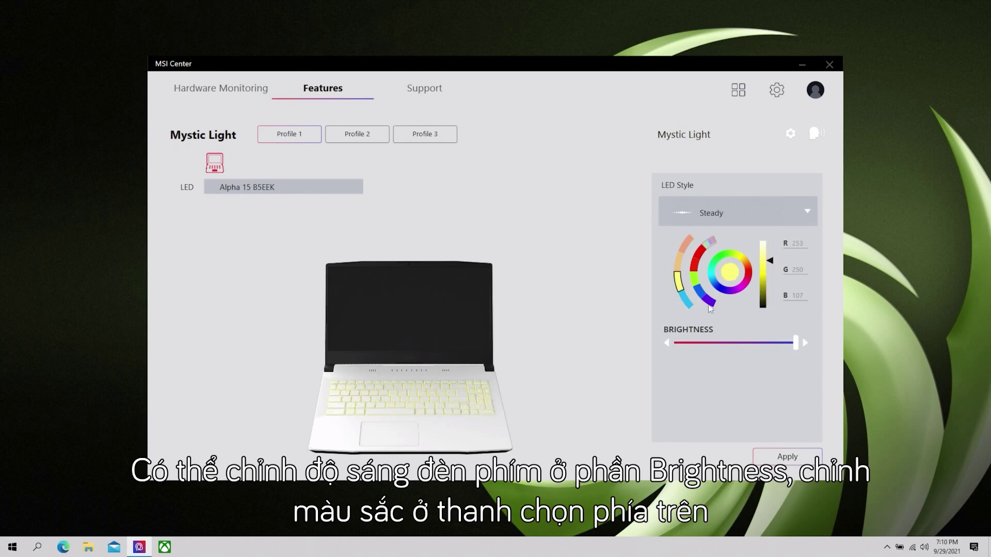
Try the Breathing and Breathing Cycle LED styles for the keyboard and return the style to Steady.
left_click(792, 216)
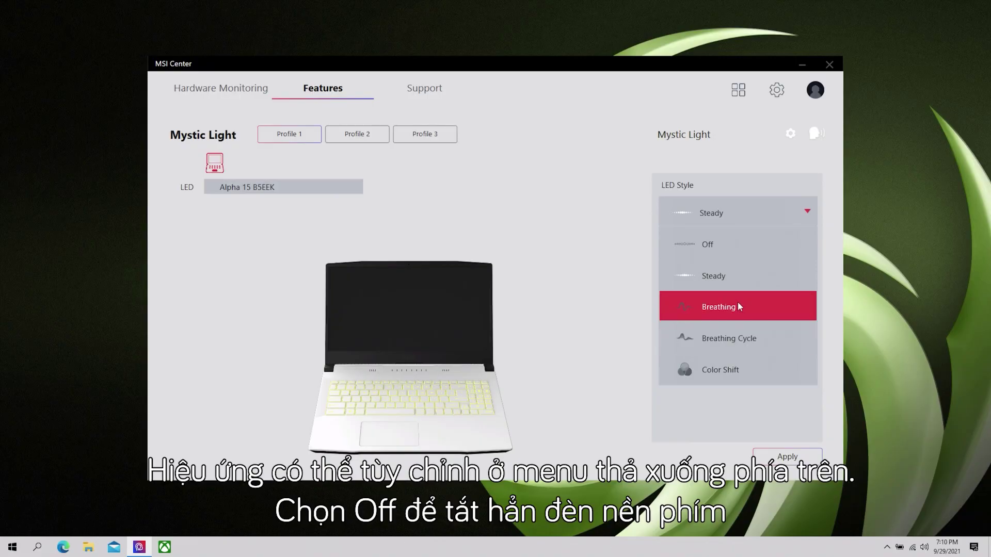
left_click(729, 276)
left_click(785, 214)
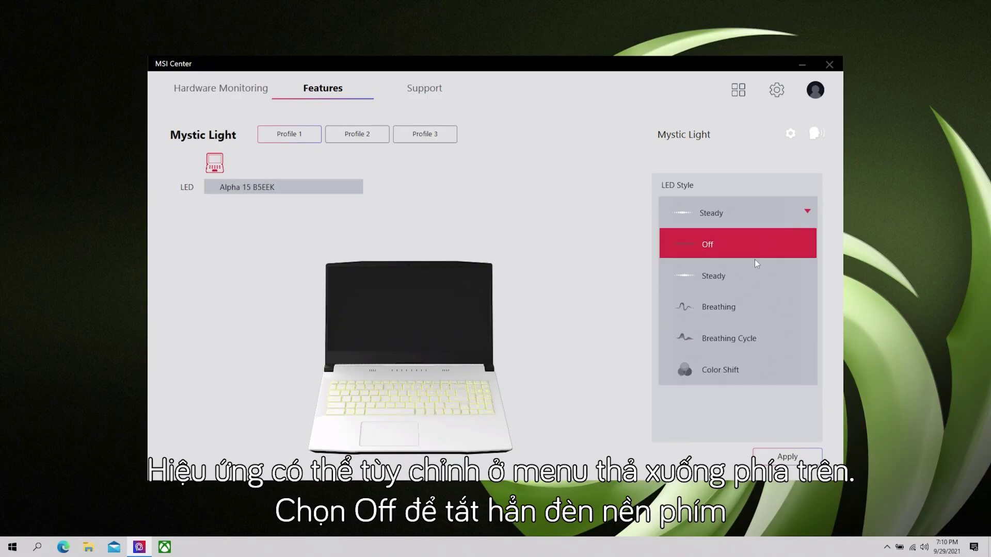
left_click(732, 318)
left_click(788, 219)
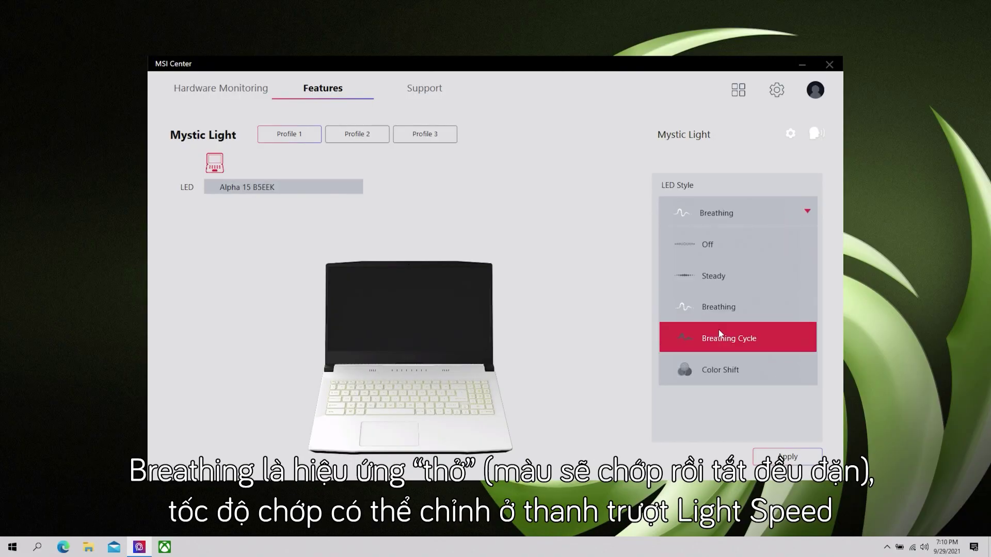
left_click(756, 338)
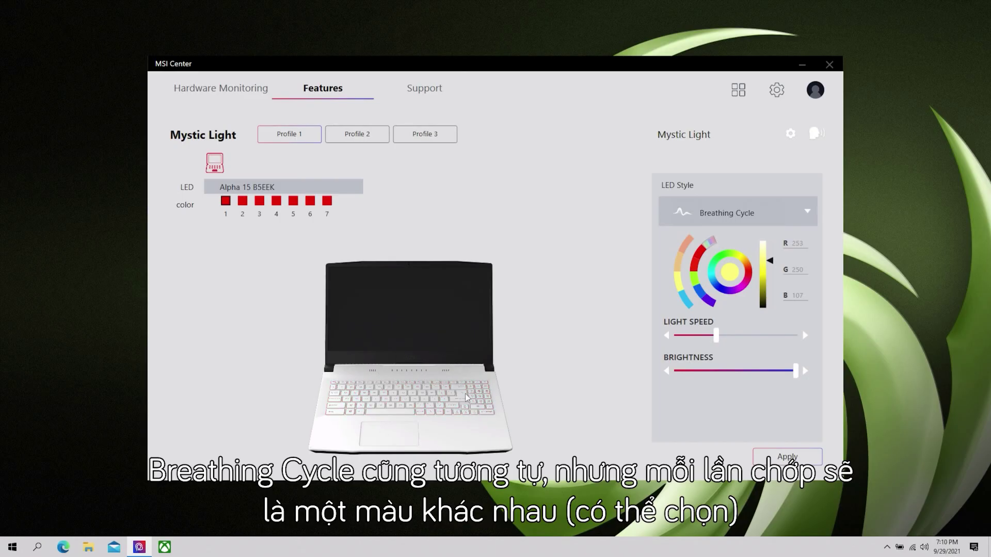
left_click(786, 212)
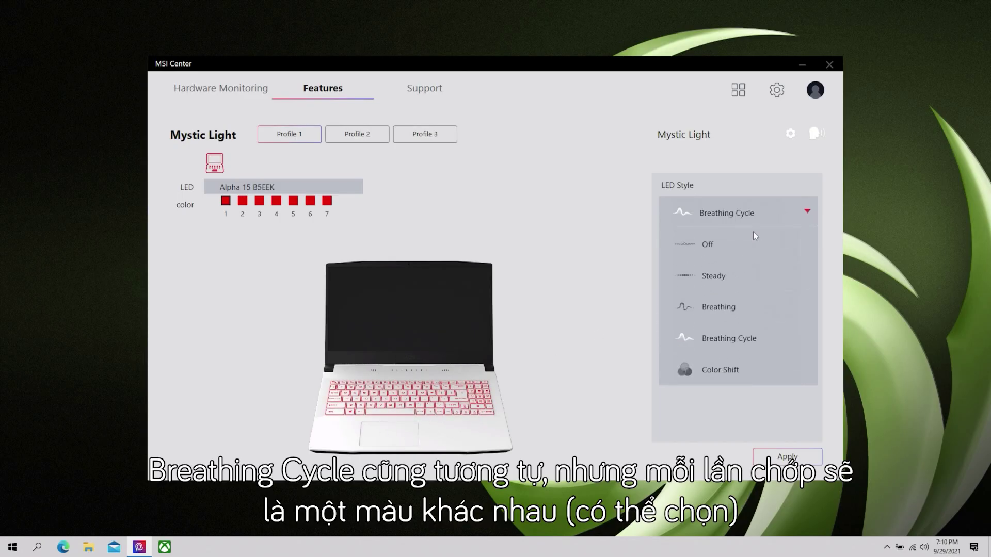
left_click(738, 273)
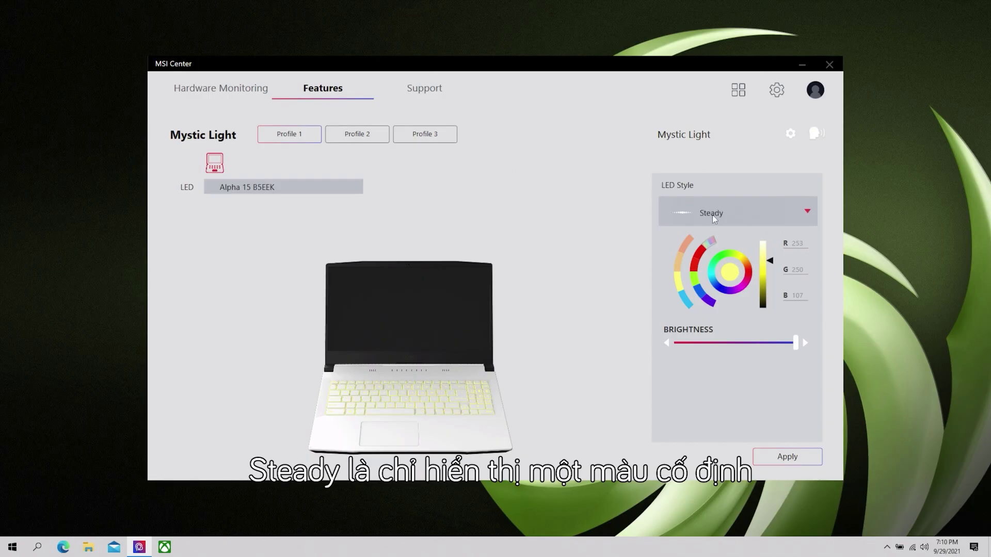
View the Third party RGB and Voice Command options in the Mystic Light settings and close them.
left_click(792, 135)
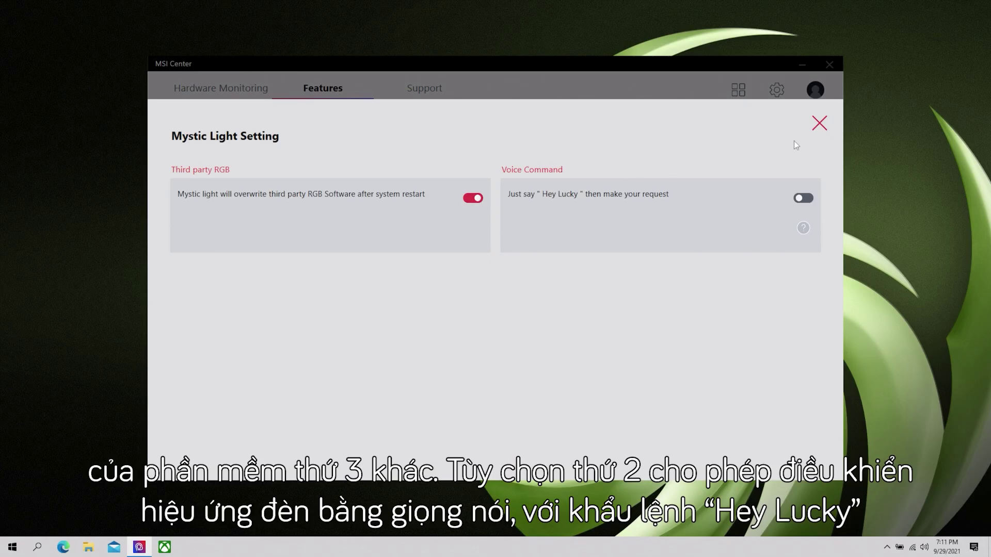
left_click(819, 124)
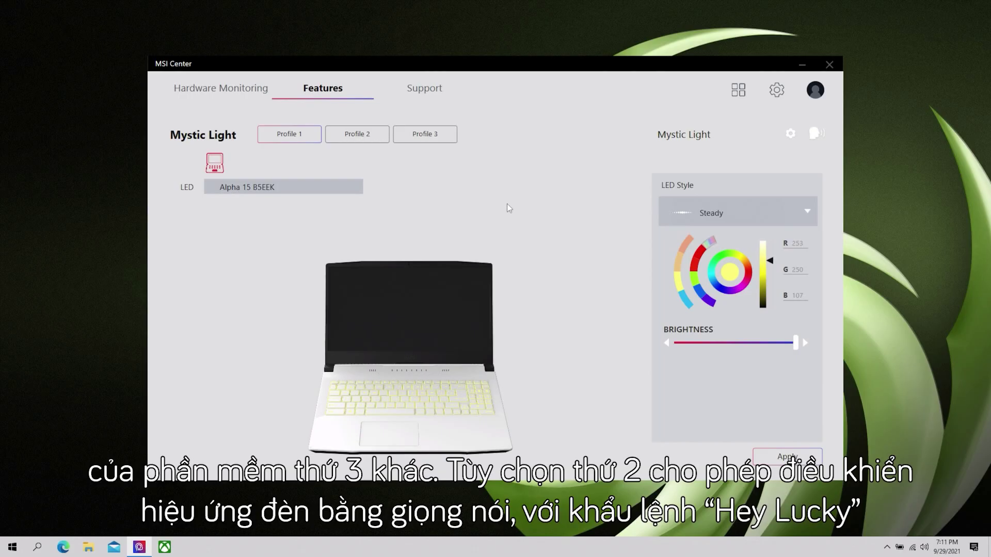
Install Smart Priority from the installable items in Feature Sets and open its feature page.
left_click(735, 90)
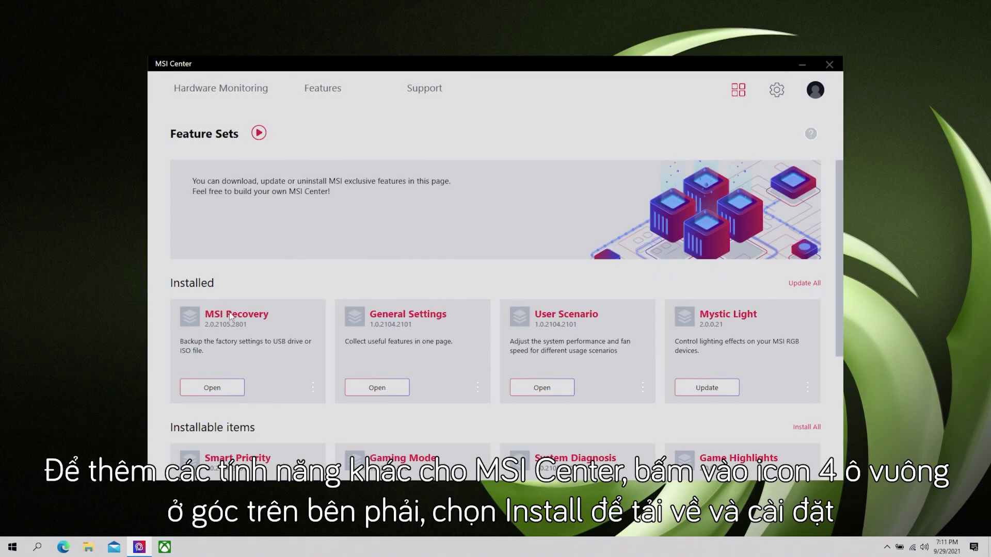
scroll(232, 316, "down", 3)
scroll(295, 330, "down", 5)
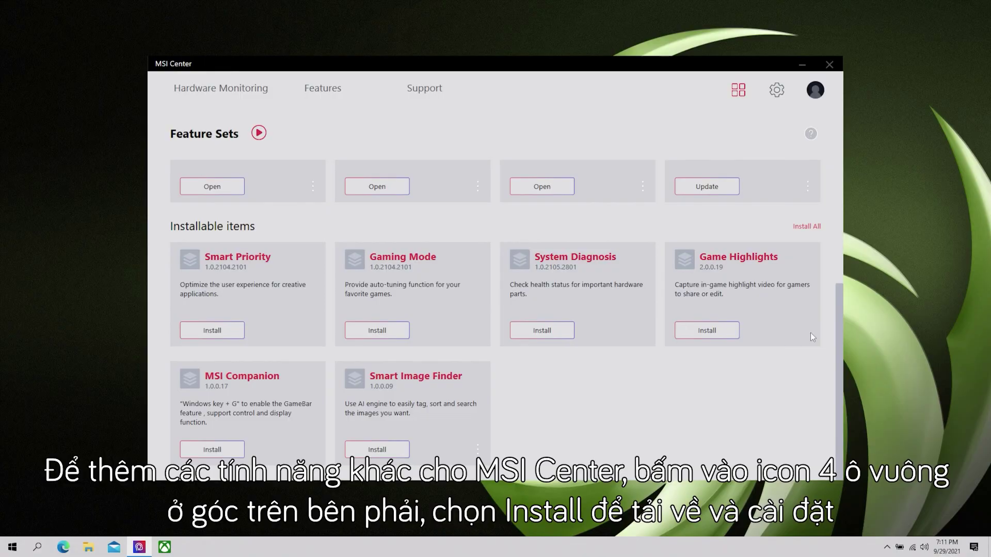
left_click_drag(835, 342, 835, 270)
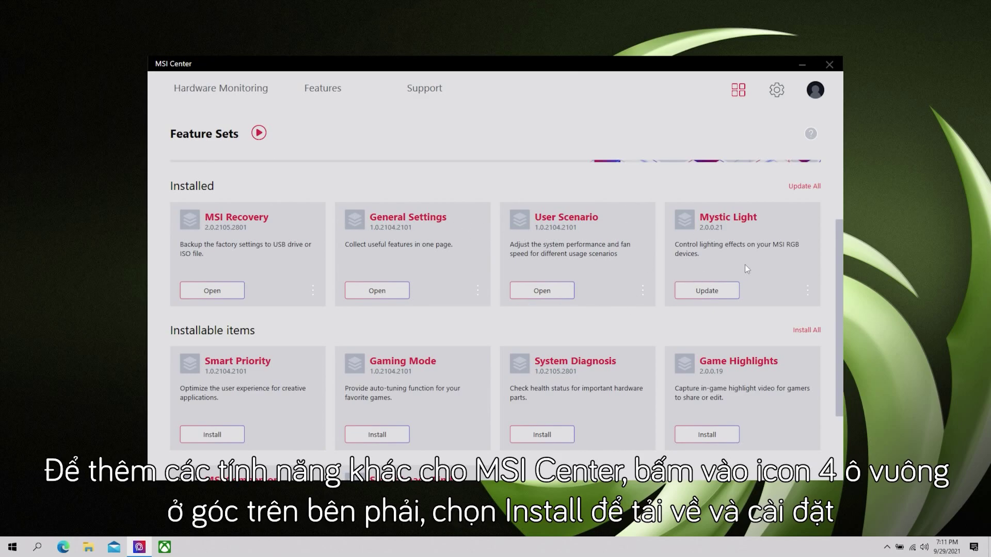
scroll(833, 241, "down", 2)
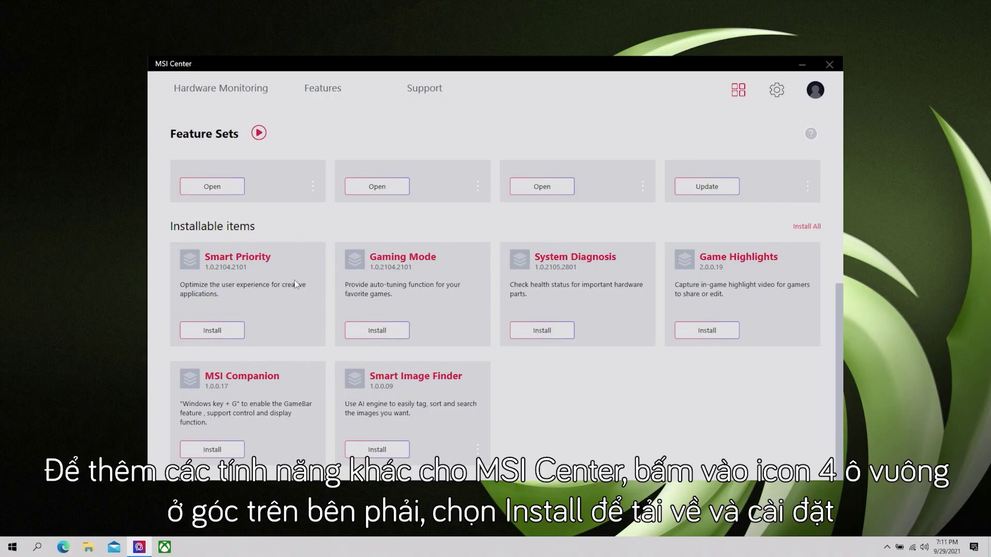
left_click(234, 336)
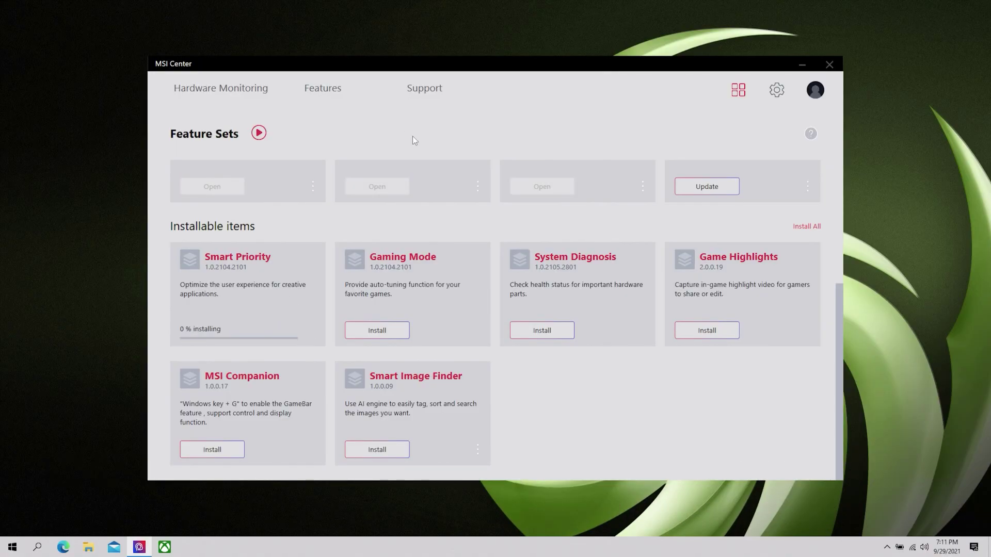
scroll(380, 294, "up", 2)
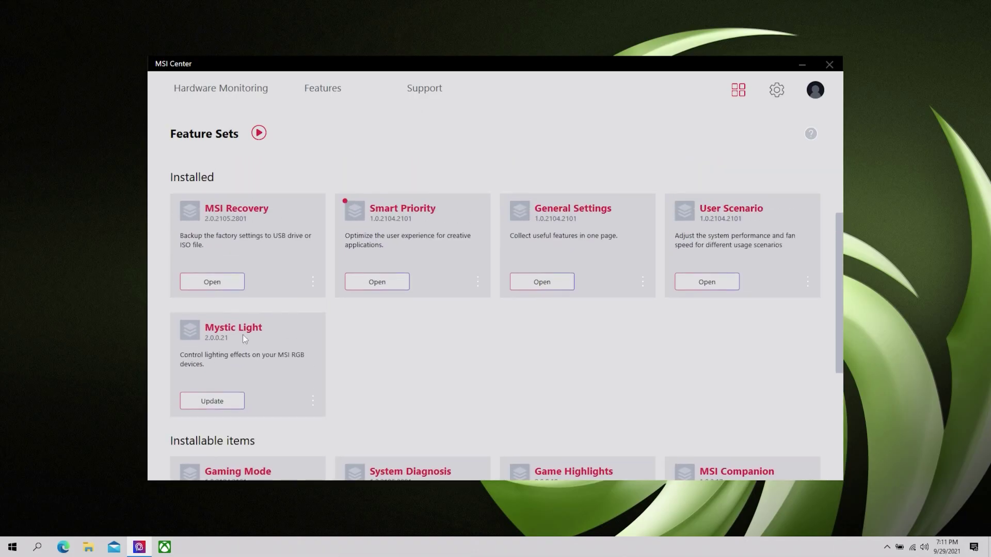
left_click(321, 88)
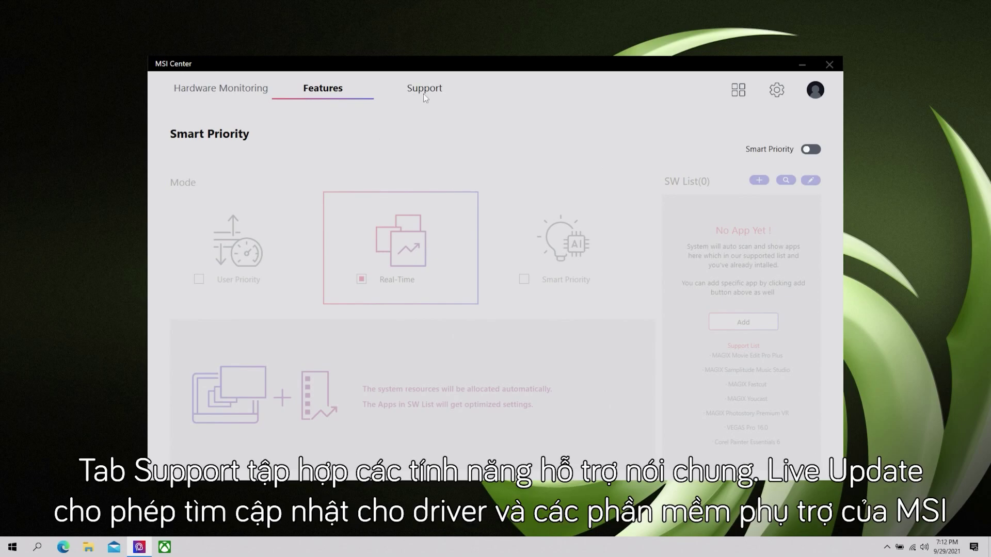
Review the driver list in Live Update, scan for new versions, and view the Microsoft APP list.
mouse_move(424, 94)
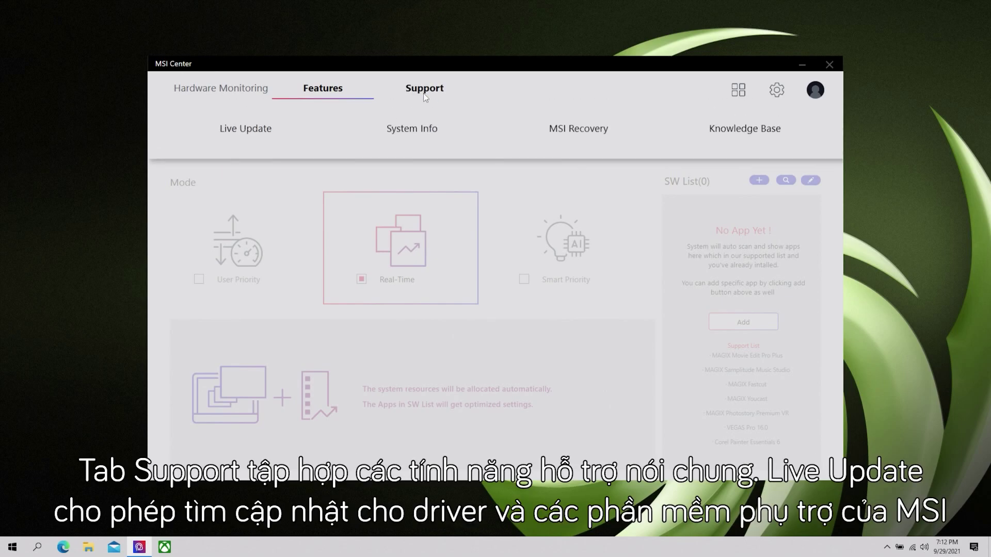
left_click(261, 136)
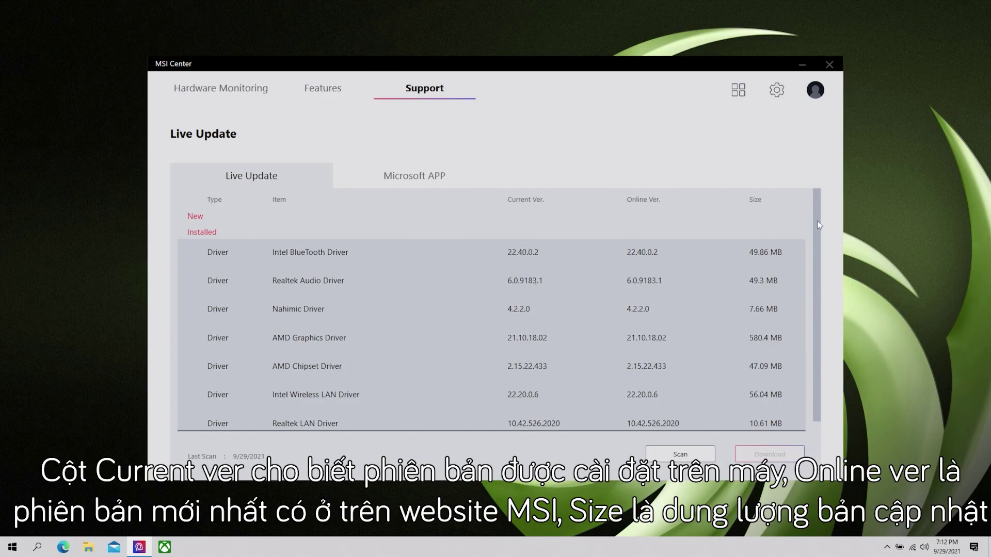
scroll(814, 269, "down", 1)
scroll(814, 295, "up", 1)
scroll(808, 336, "down", 1)
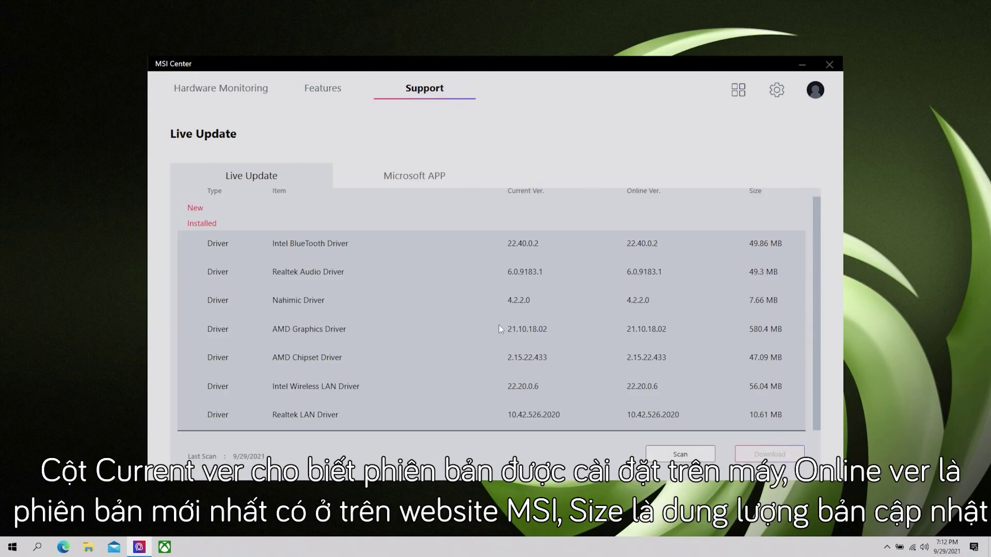
left_click(680, 455)
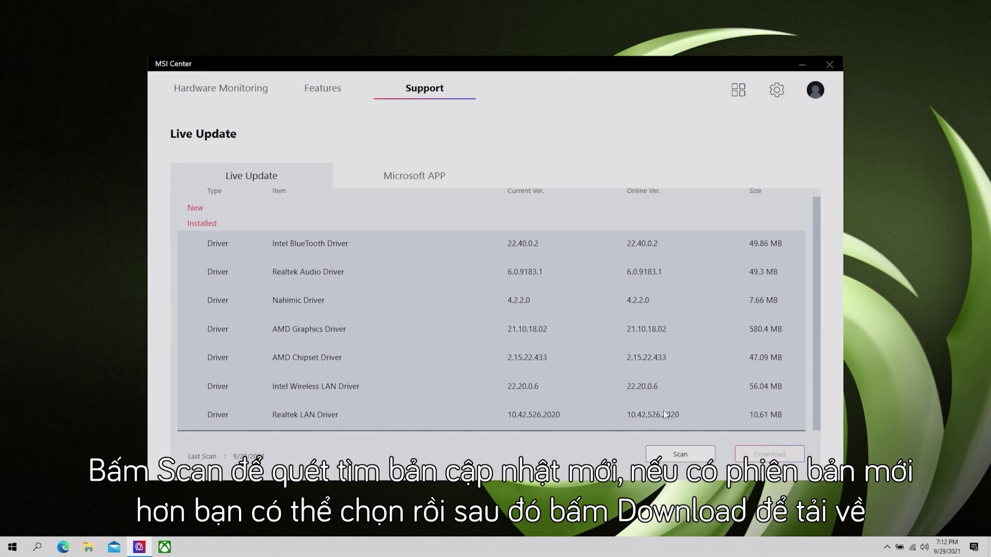
left_click_drag(818, 343, 818, 290)
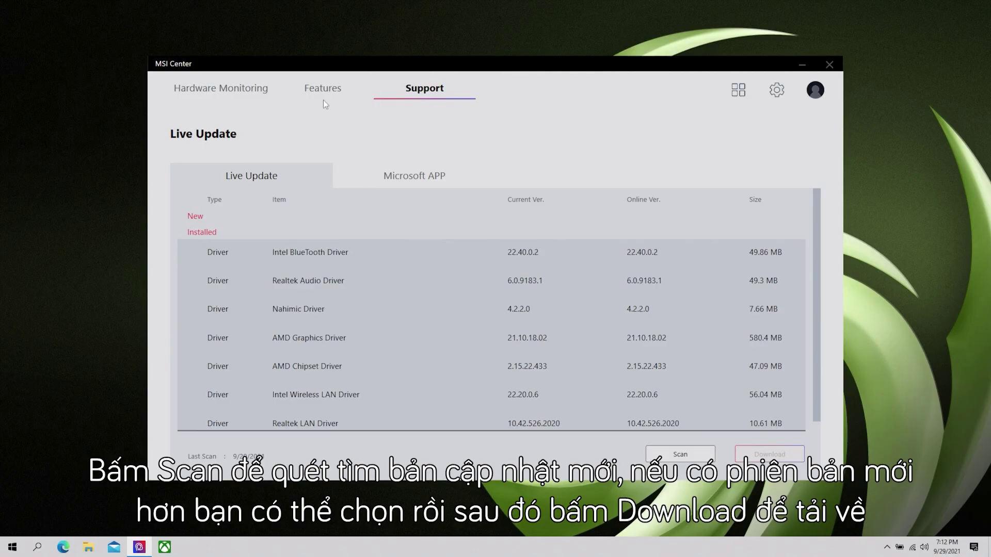
left_click(408, 175)
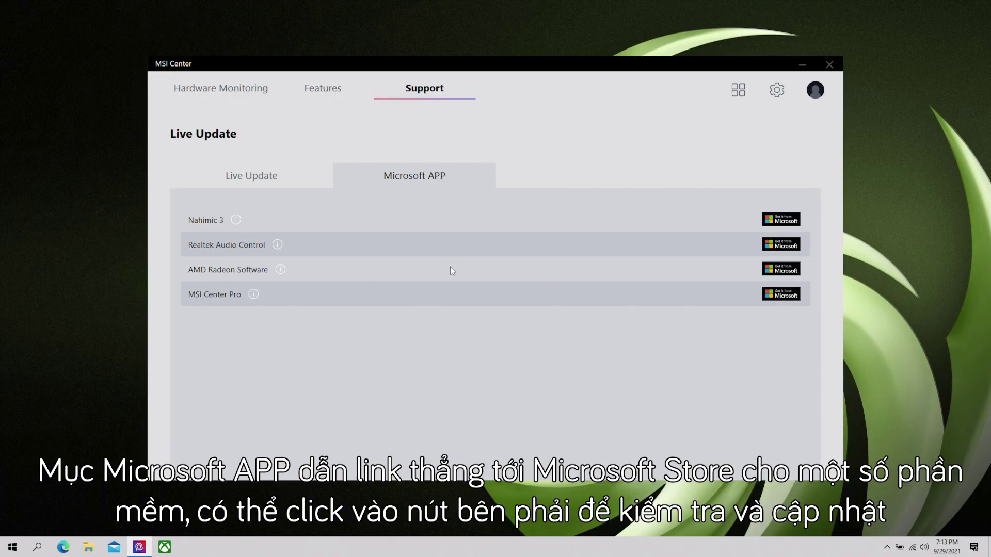
Open System Info and export it to the Documents folder as the text file Alpha_15_B5EEK(20210929).
mouse_move(430, 95)
left_click(416, 129)
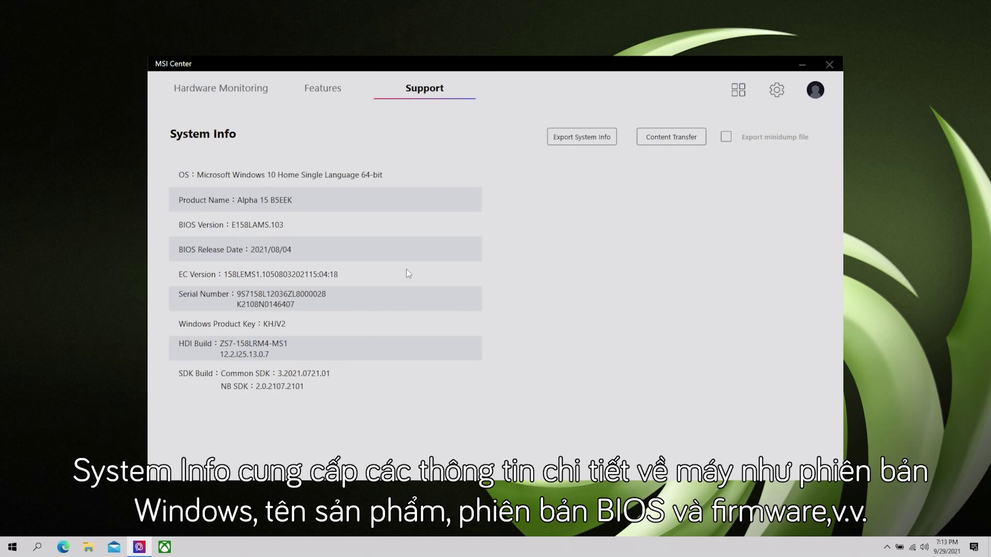
left_click(577, 138)
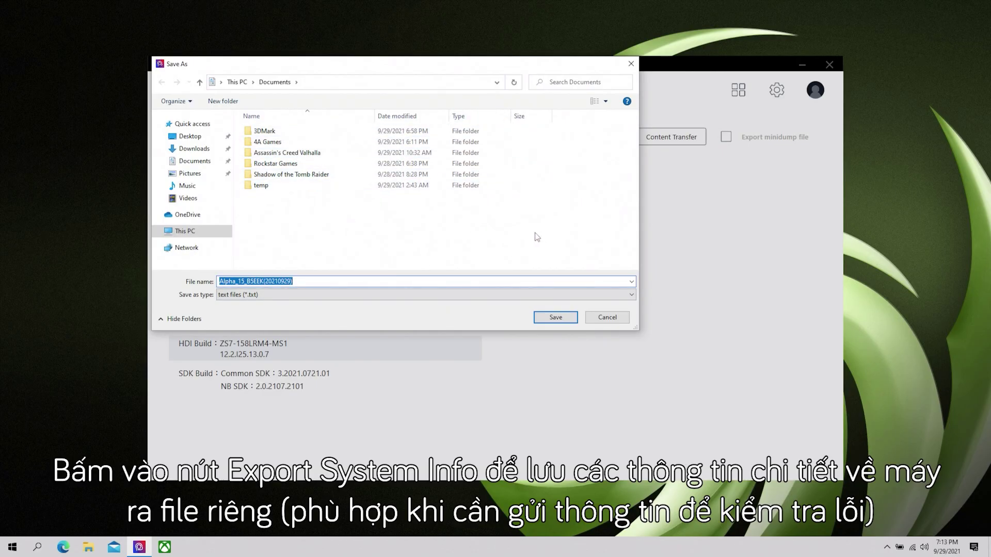
key("Return")
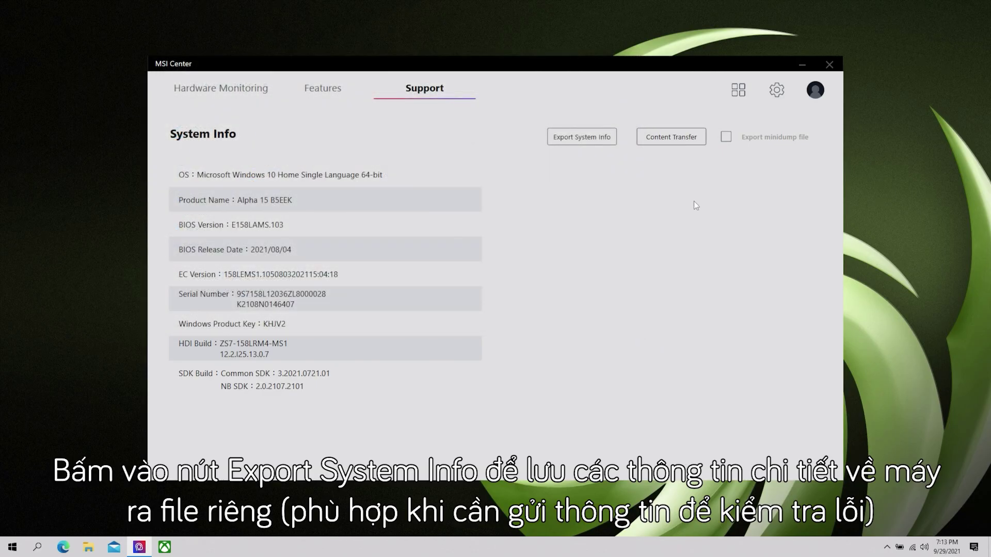
View the Content Transfer page for remote customer support and close it without entering a code.
left_click(668, 143)
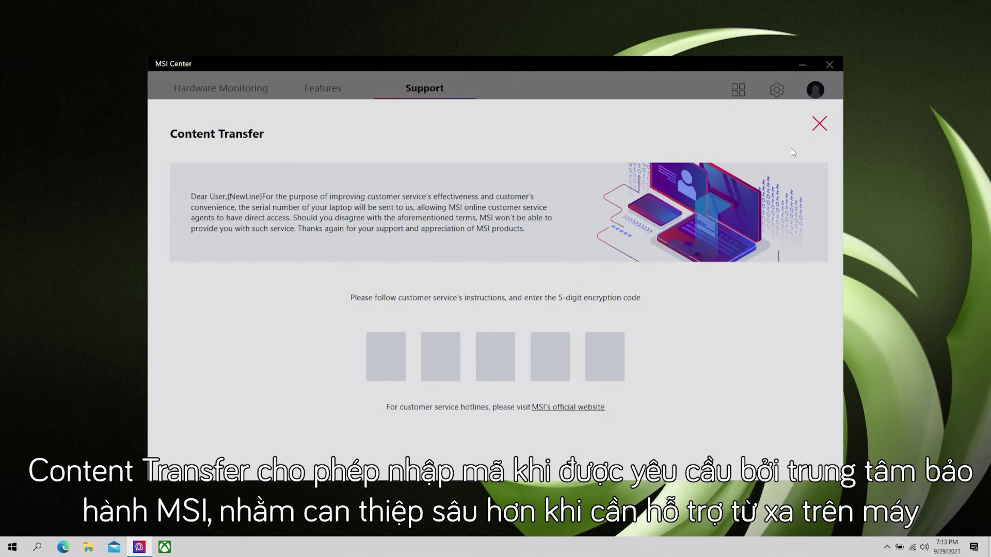
left_click(818, 131)
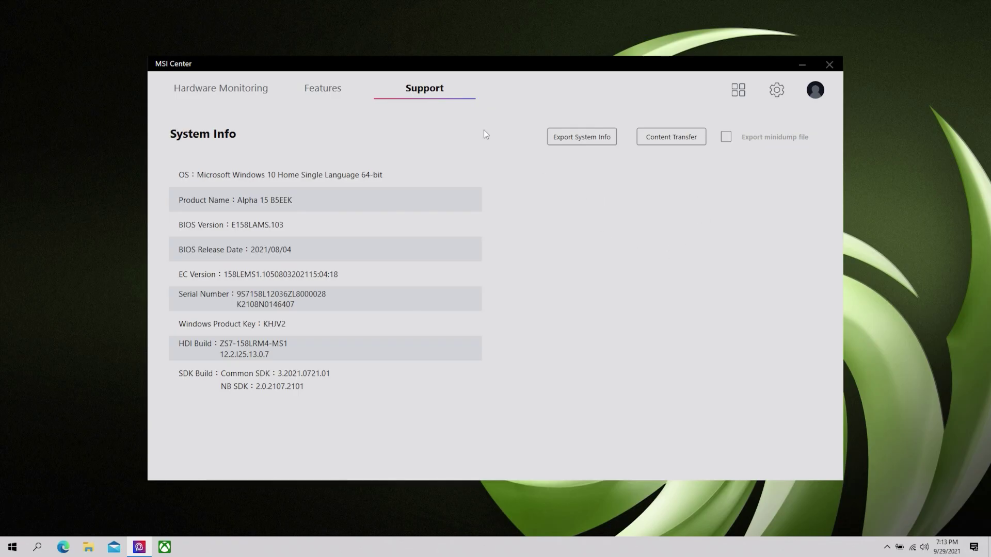
View the MSI Recovery page and browse the articles listed in the Knowledge Base.
mouse_move(445, 96)
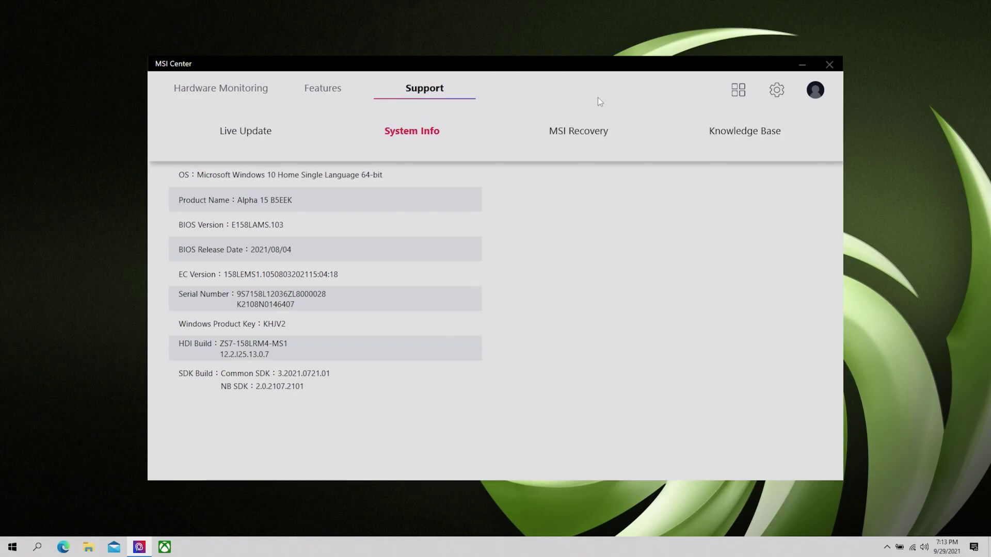
left_click(582, 133)
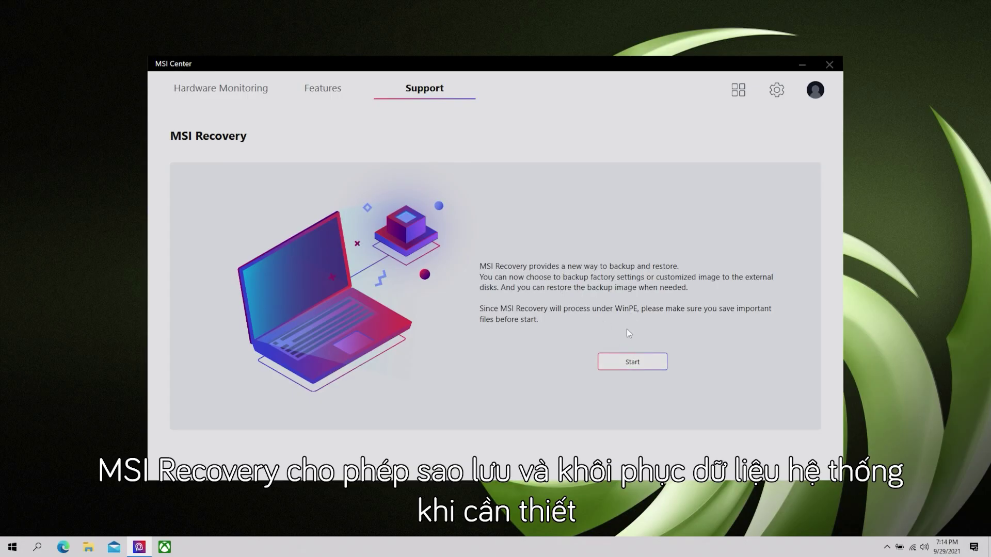
left_click(418, 90)
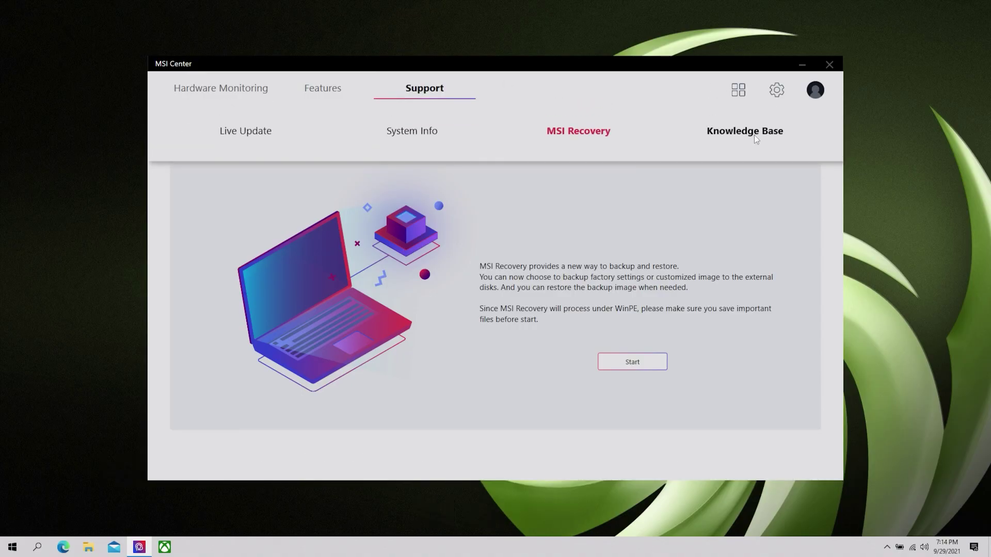
left_click(754, 135)
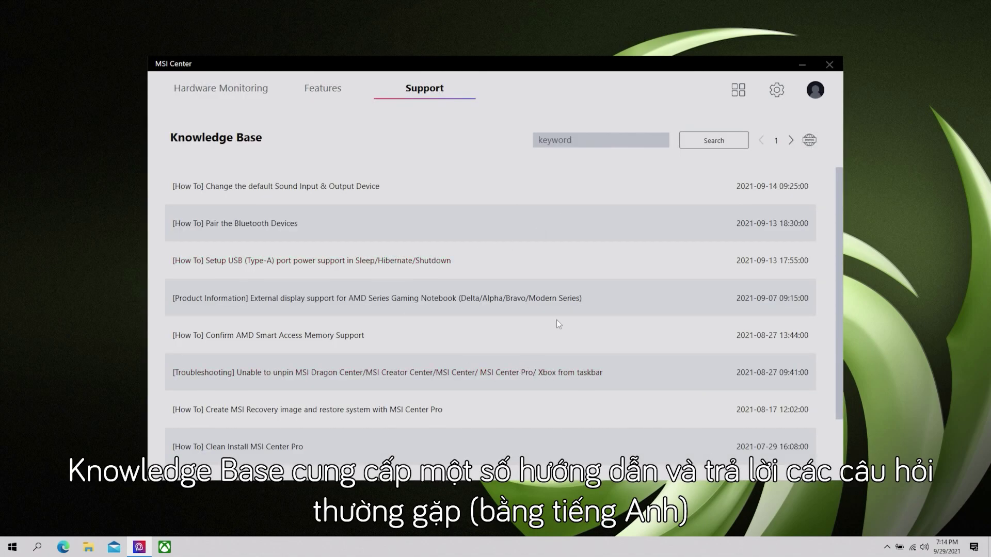
scroll(557, 324, "down", 1)
scroll(557, 310, "up", 1)
left_click_drag(837, 175, 836, 147)
scroll(323, 420, "down", 1)
scroll(282, 428, "down", 4)
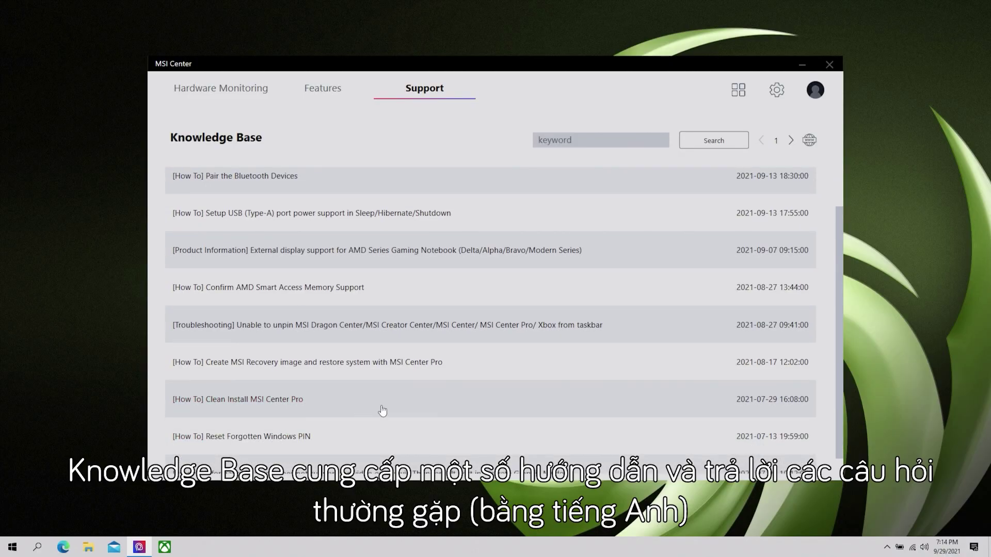
scroll(579, 350, "up", 2)
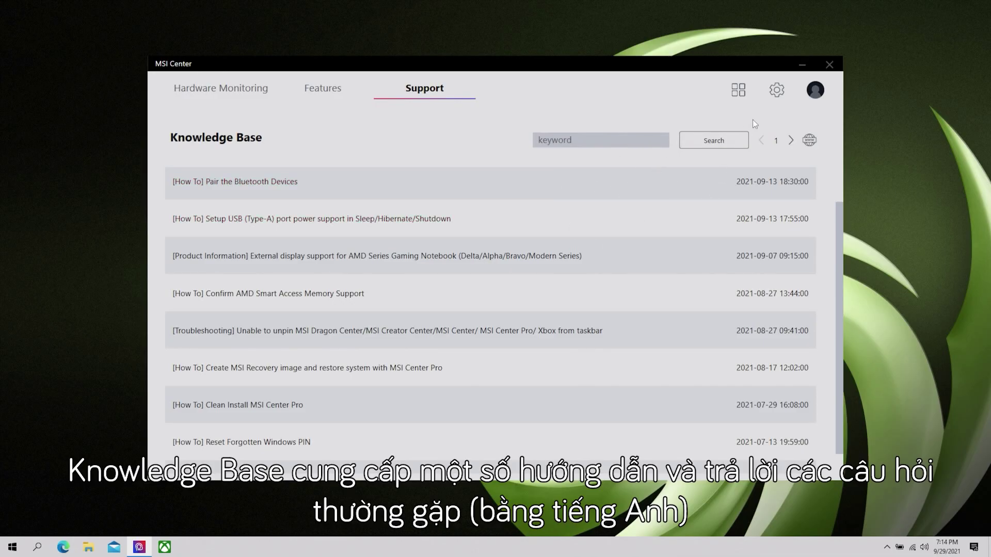
Open the application settings, try the Dark Mode color, and return it to Light Mode.
left_click(777, 90)
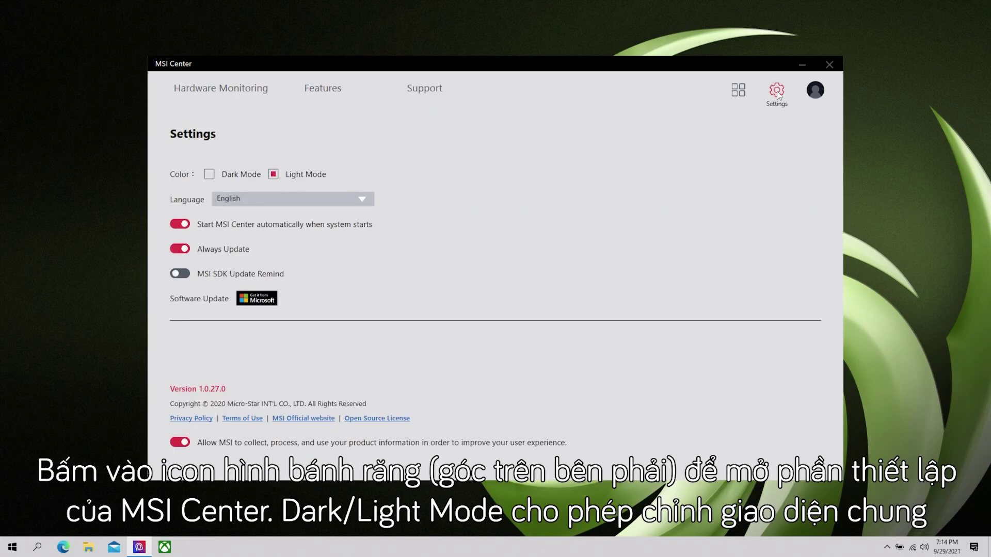
left_click(210, 175)
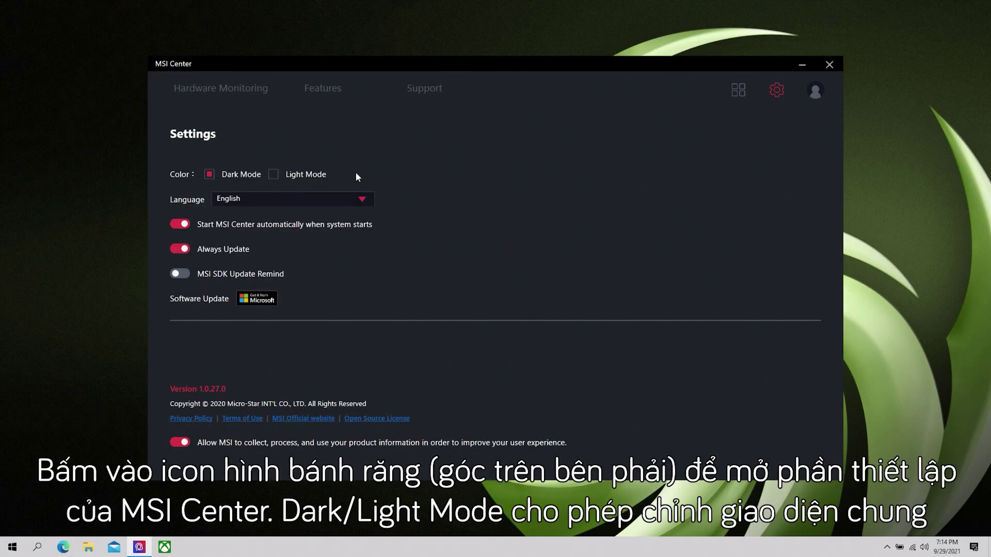
left_click(272, 175)
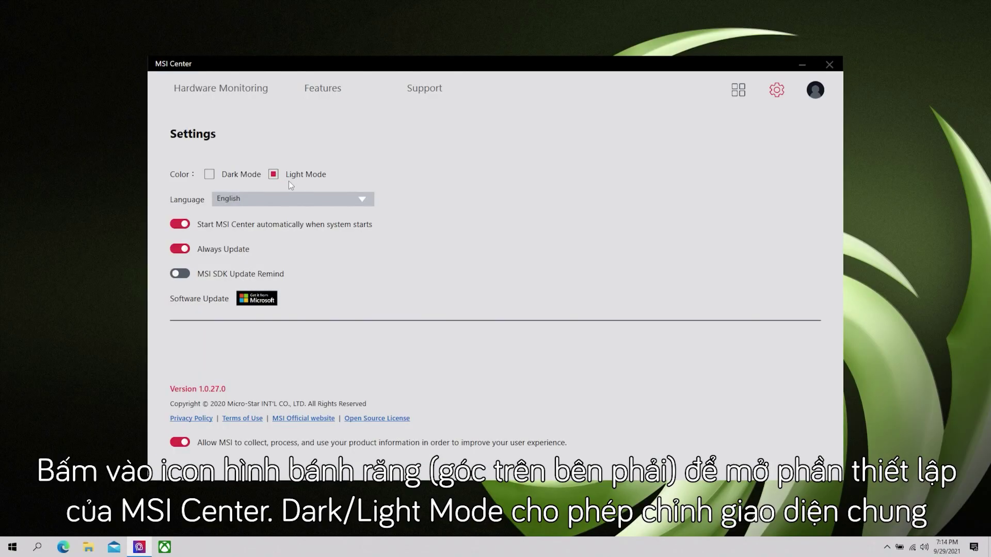
Review the available interface languages without changing the selection, and toggle the product information collection permission off and on.
left_click(351, 202)
scroll(370, 289, "down", 2)
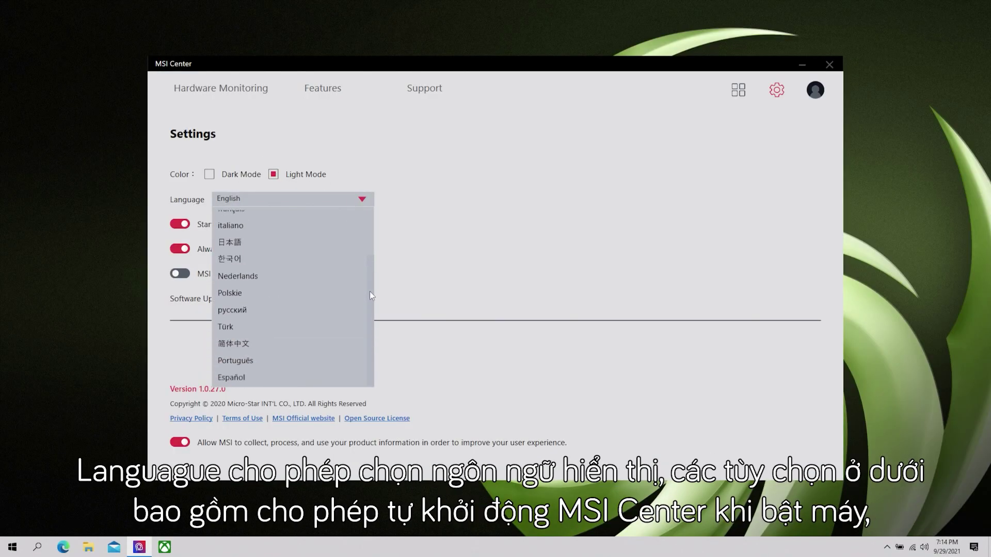
left_click_drag(371, 296, 378, 207)
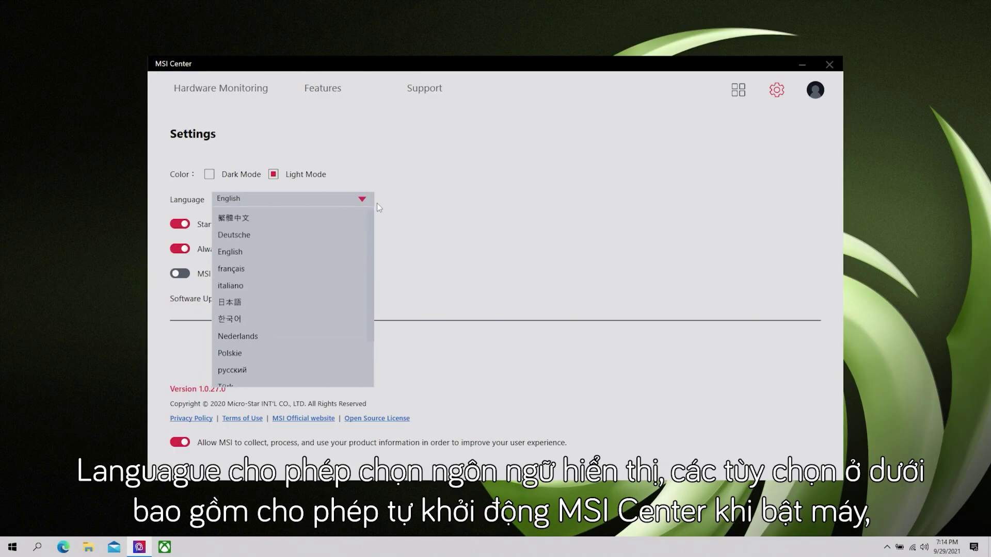
left_click(468, 209)
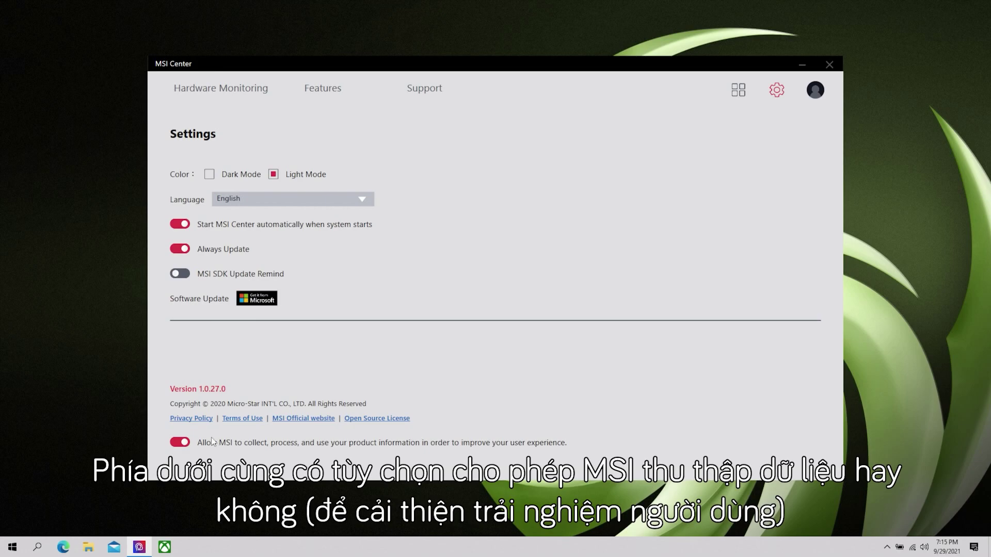
left_click(181, 444)
left_click(181, 443)
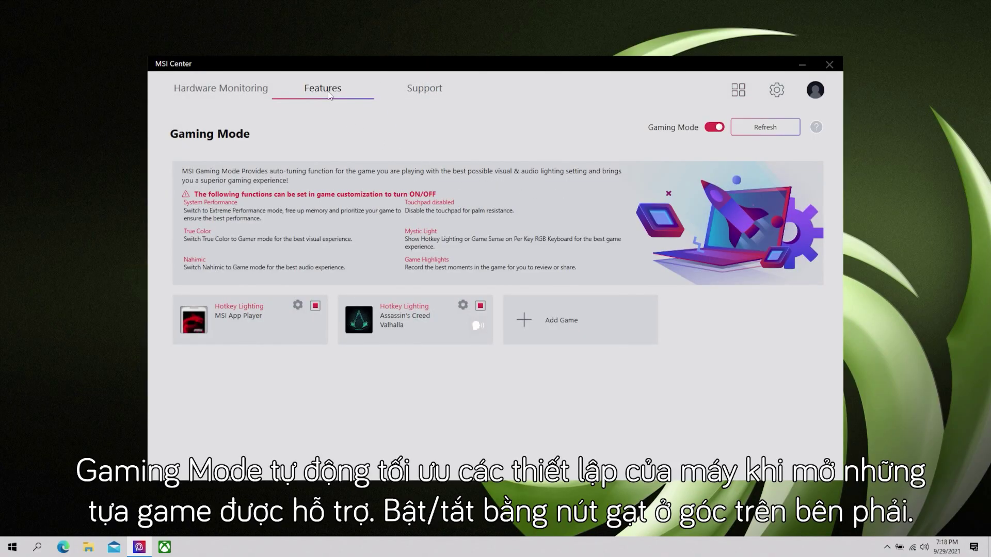
Open the Gaming Mode feature, toggle it off and on, and refresh the list of installed games.
mouse_move(329, 94)
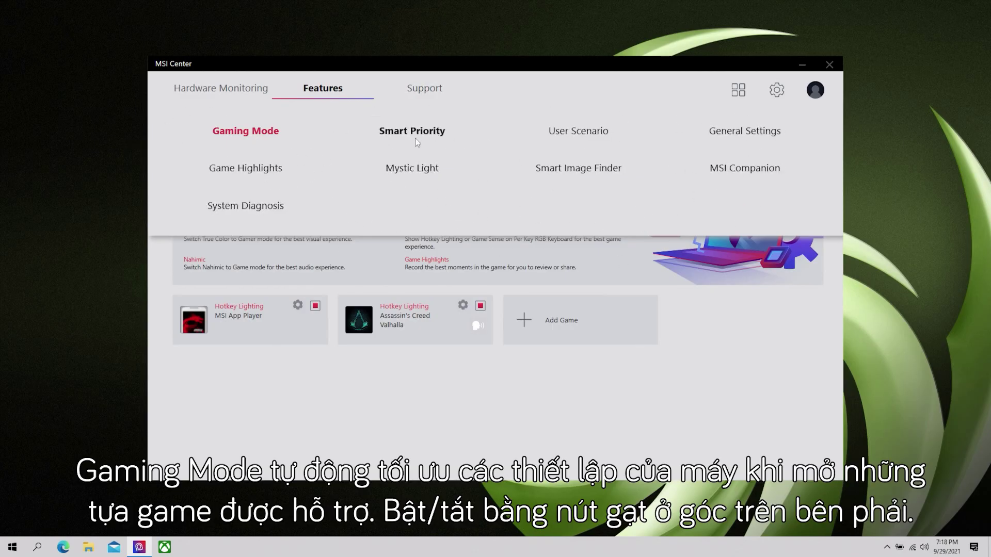
left_click(261, 137)
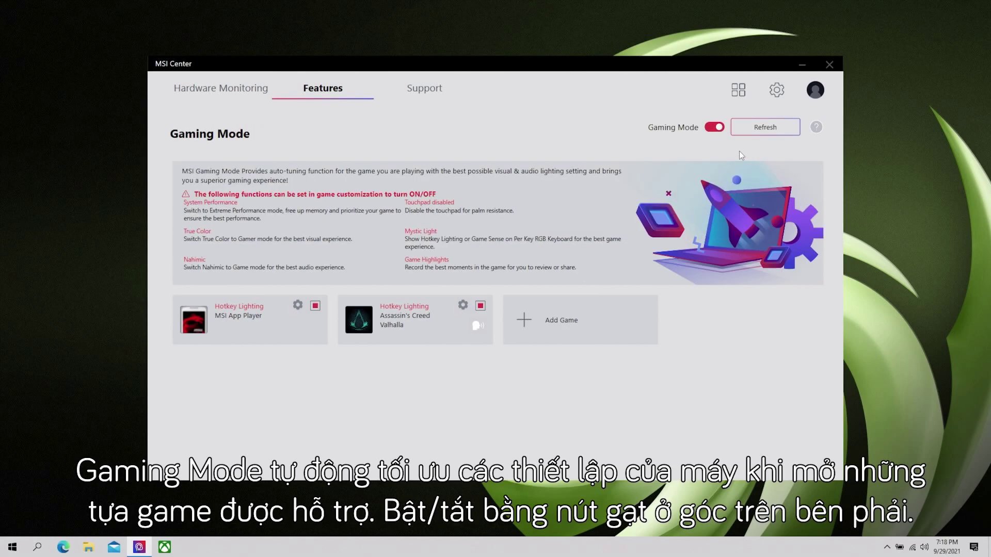
left_click(715, 128)
left_click(715, 129)
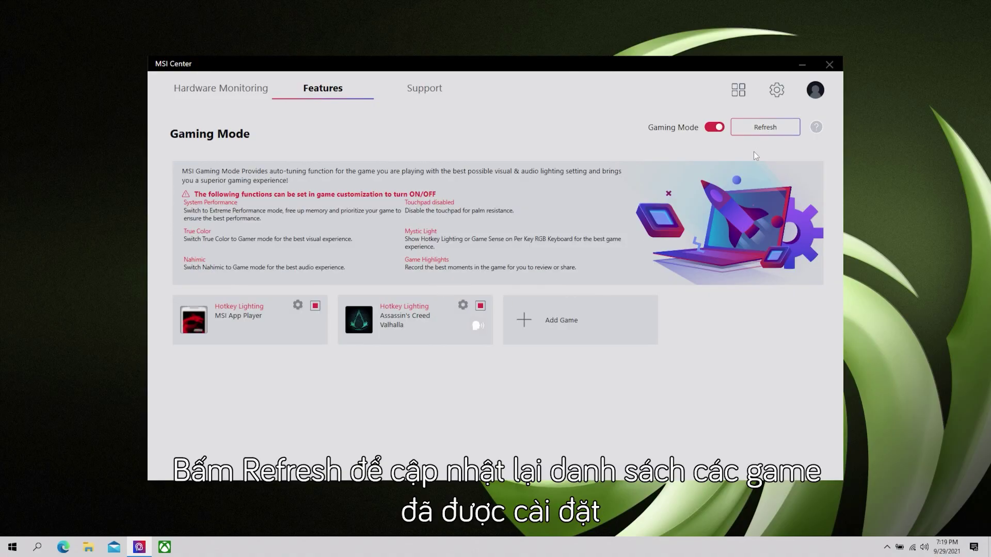
left_click(755, 129)
Start adding a game manually, browse to the Windows (C:) drive, and cancel without choosing an executable.
left_click(525, 321)
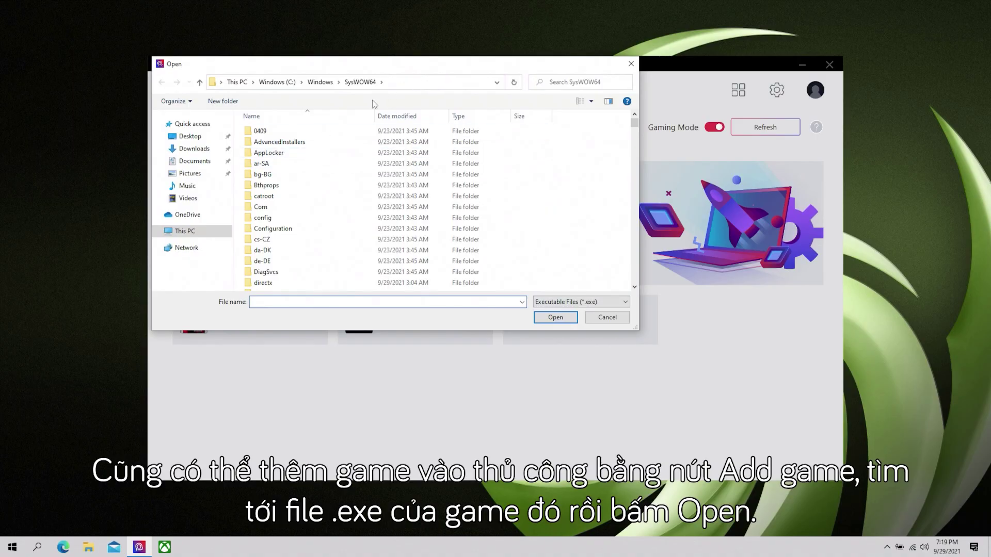
left_click(282, 83)
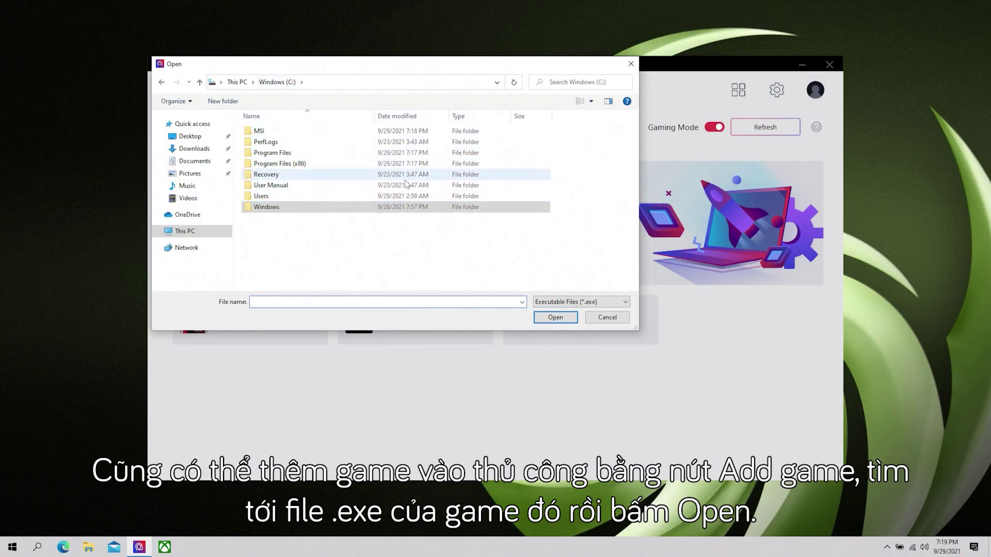
left_click(607, 318)
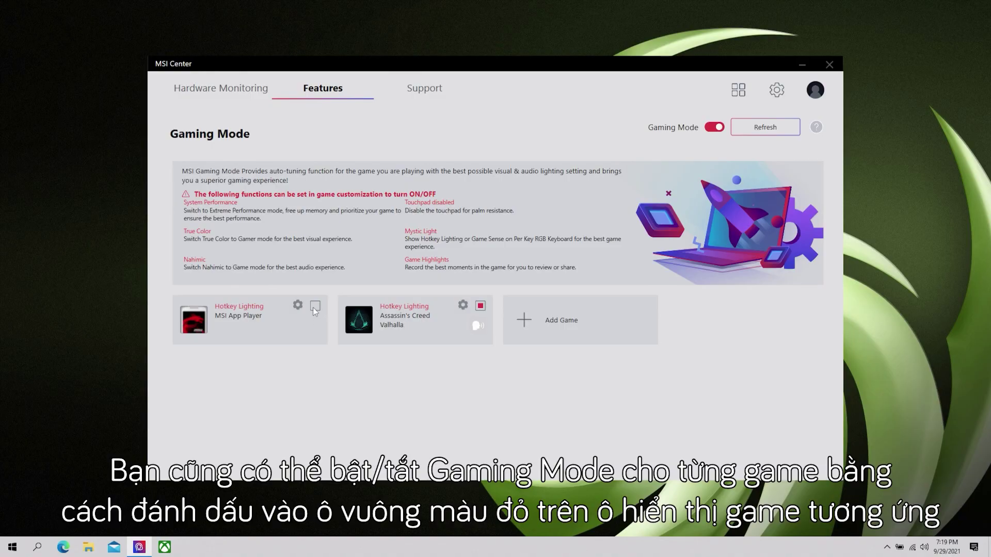
Review the Gaming Mode options for Assassin's Creed Valhalla and its list of supported voice commands.
left_click(463, 306)
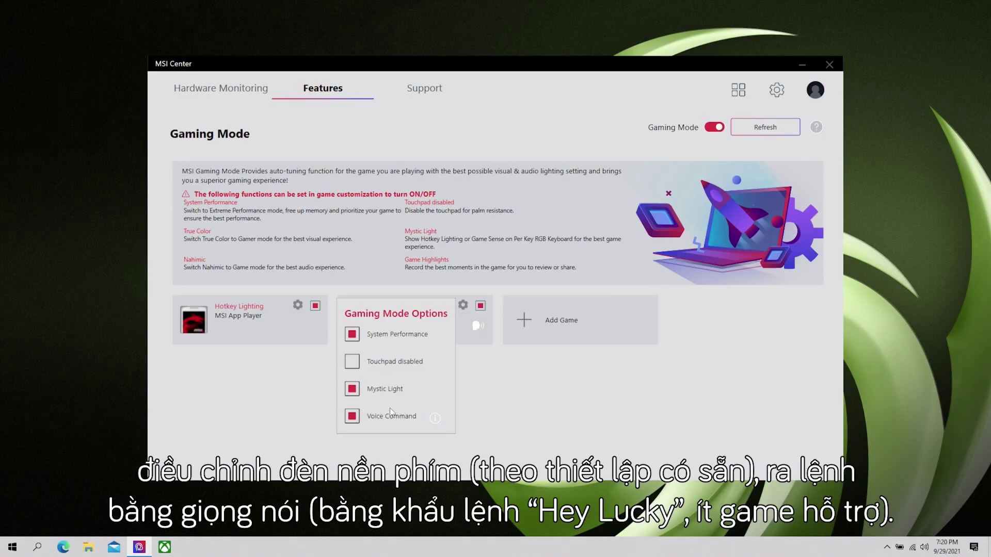
left_click(435, 418)
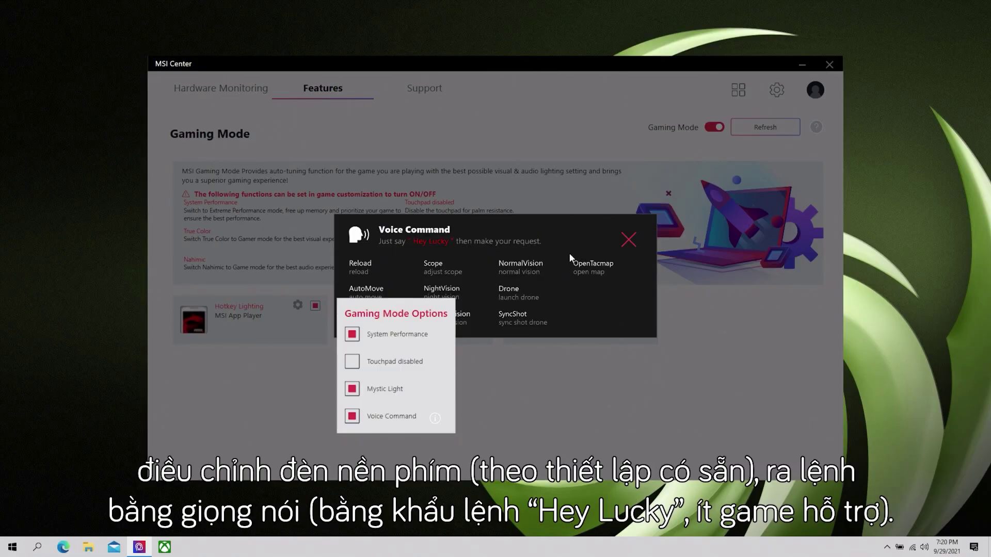
left_click(627, 240)
left_click(628, 240)
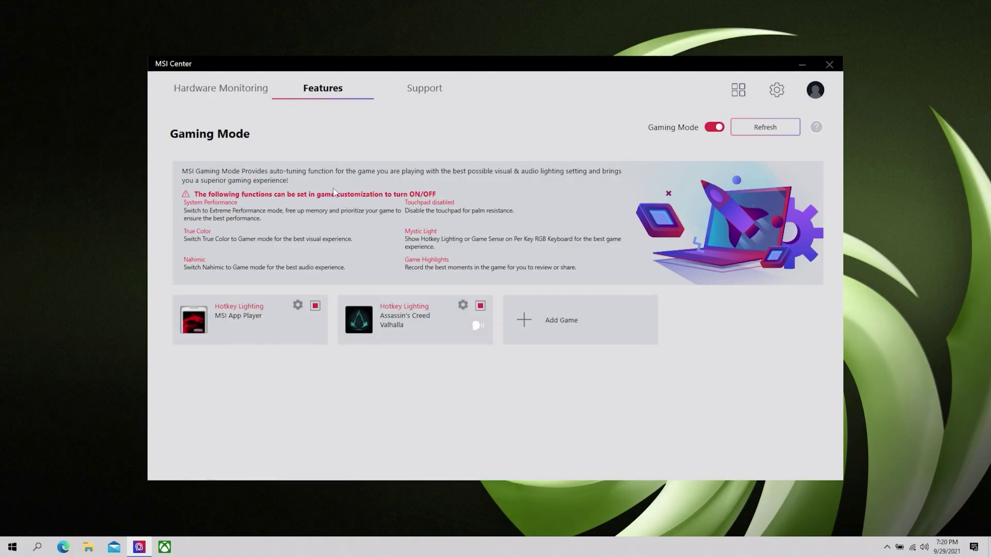
Open the Smart Priority feature and turn it on.
mouse_move(329, 94)
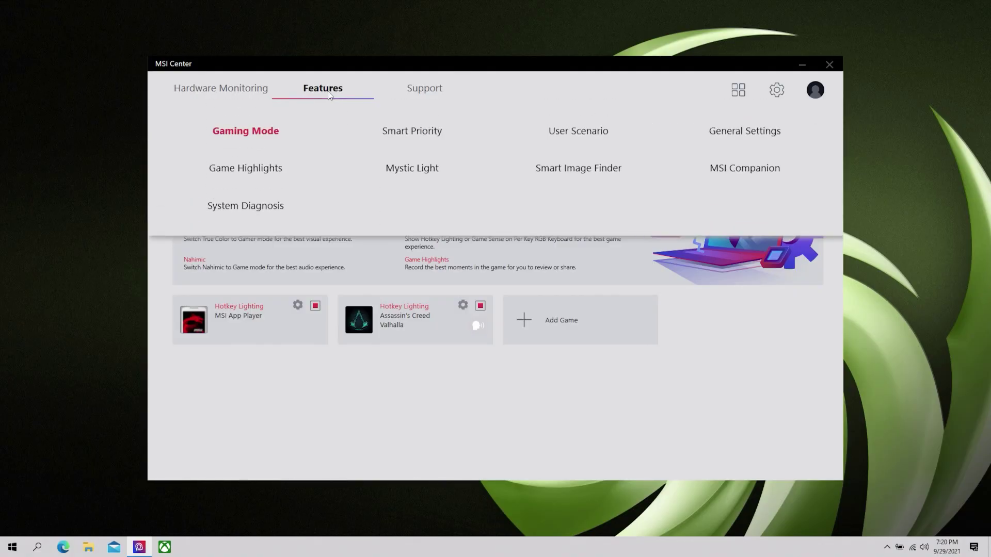
left_click(421, 137)
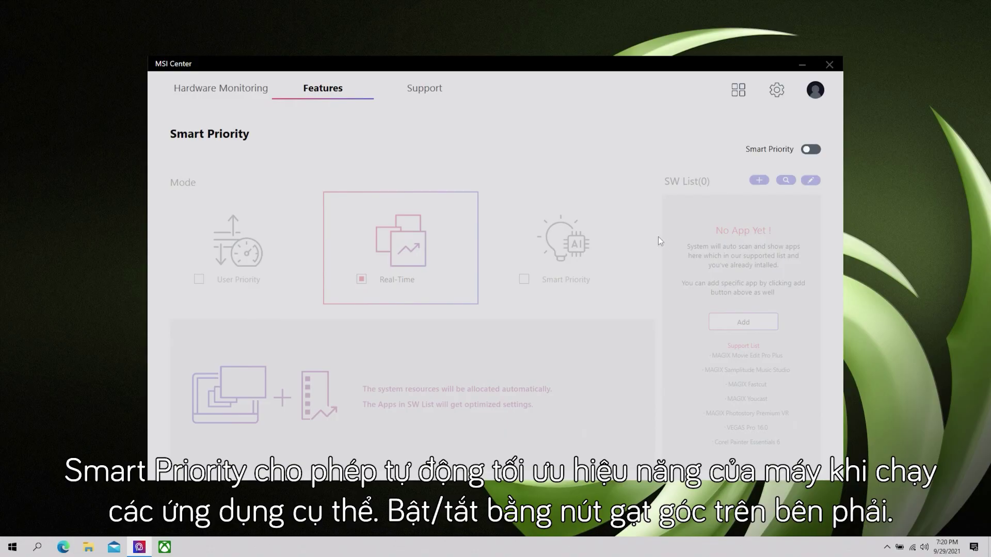
left_click(812, 150)
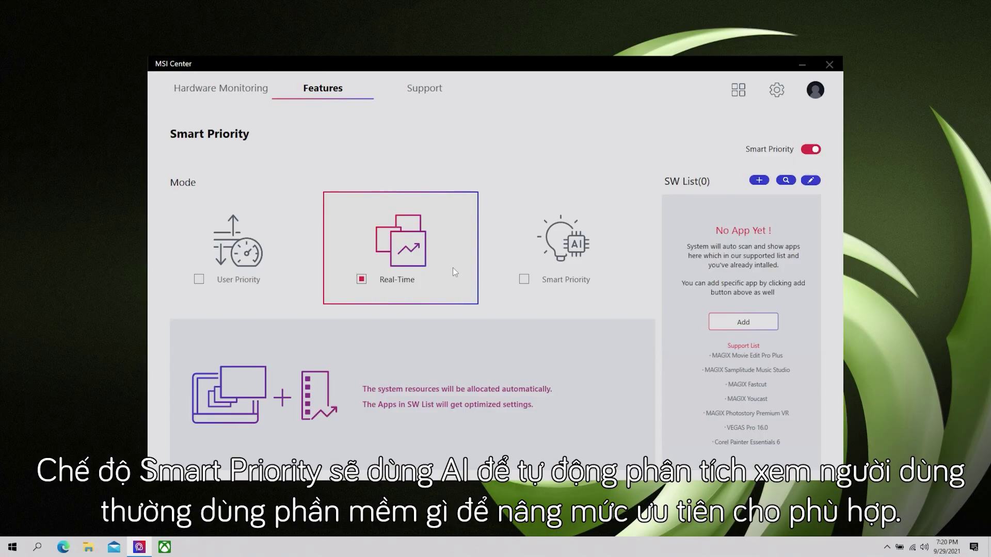
Apply the Smart Priority mode, switch to User Priority, and display its priority list.
left_click(525, 280)
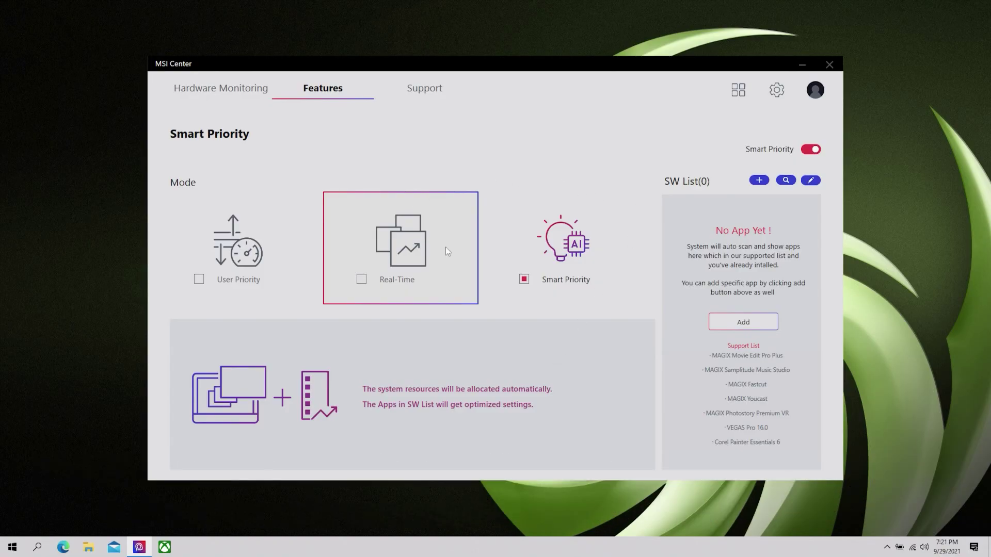
left_click(199, 280)
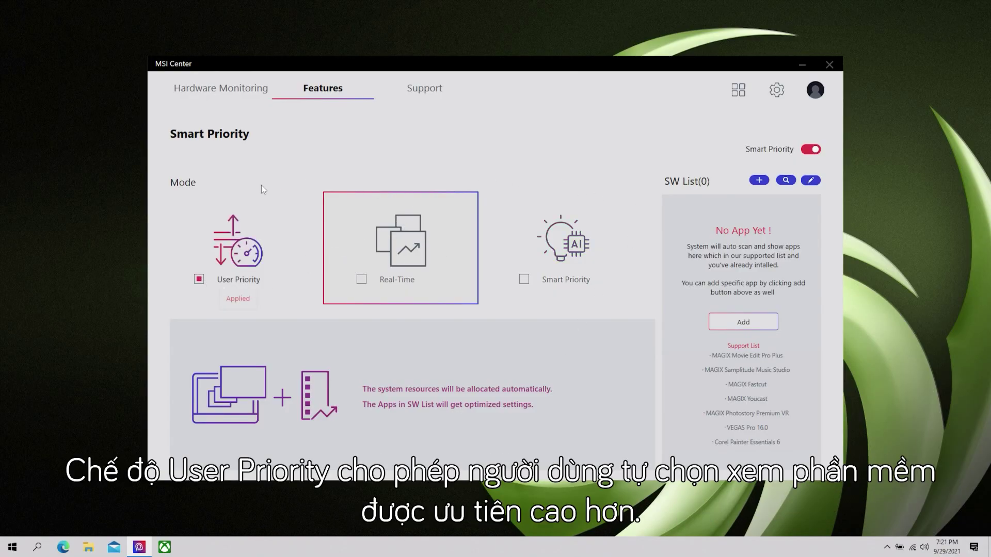
left_click(244, 264)
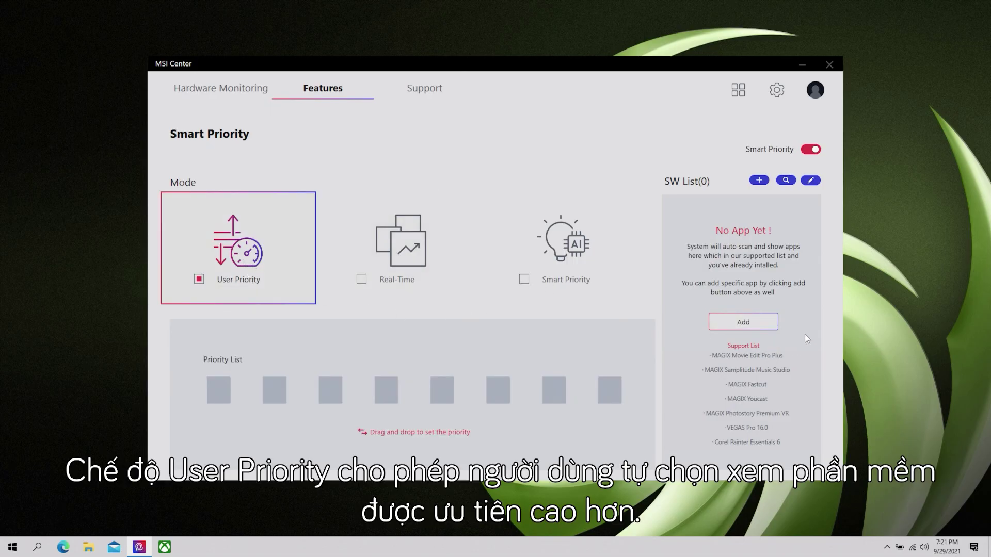
Open the executable picker for adding an app, cancel it, and set the mode to Real-Time.
left_click(754, 323)
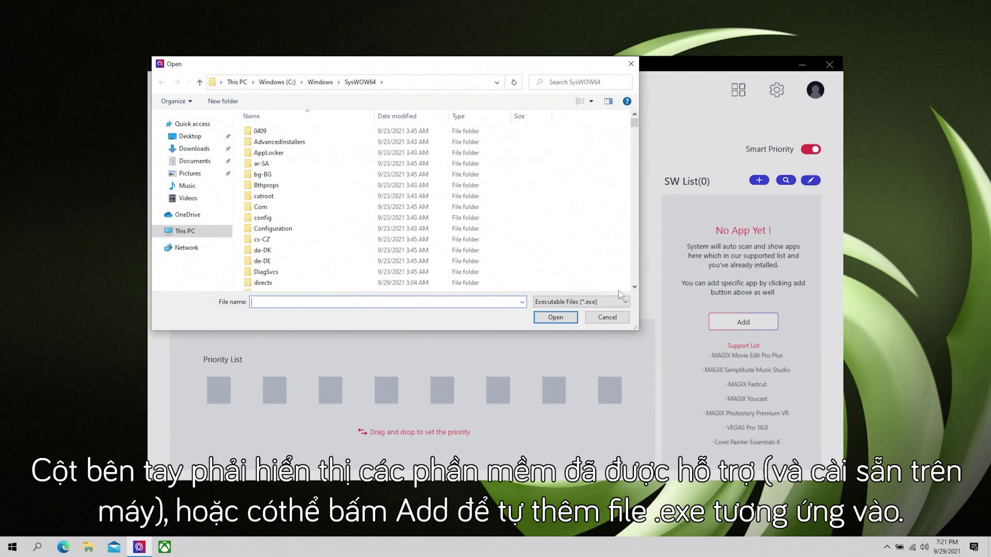
left_click(615, 318)
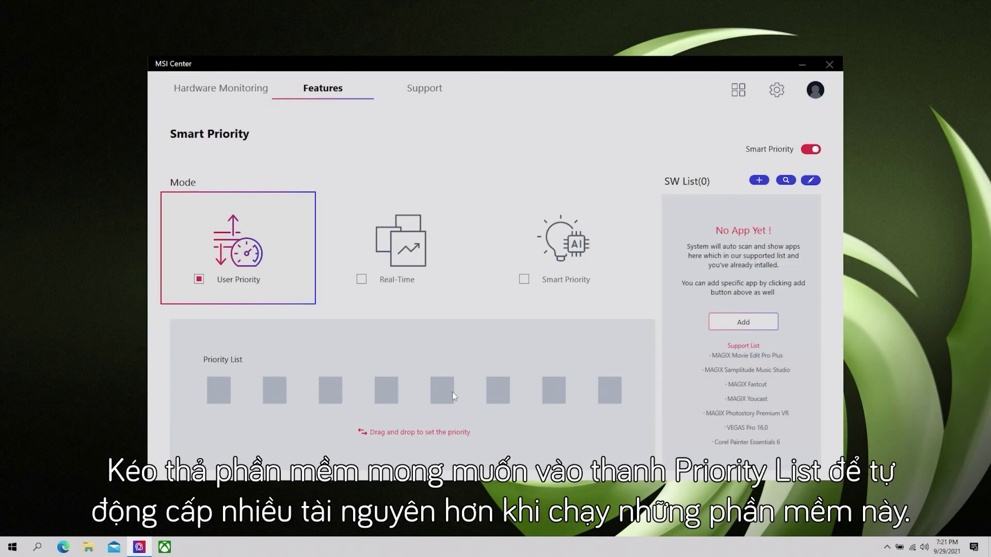
left_click(362, 280)
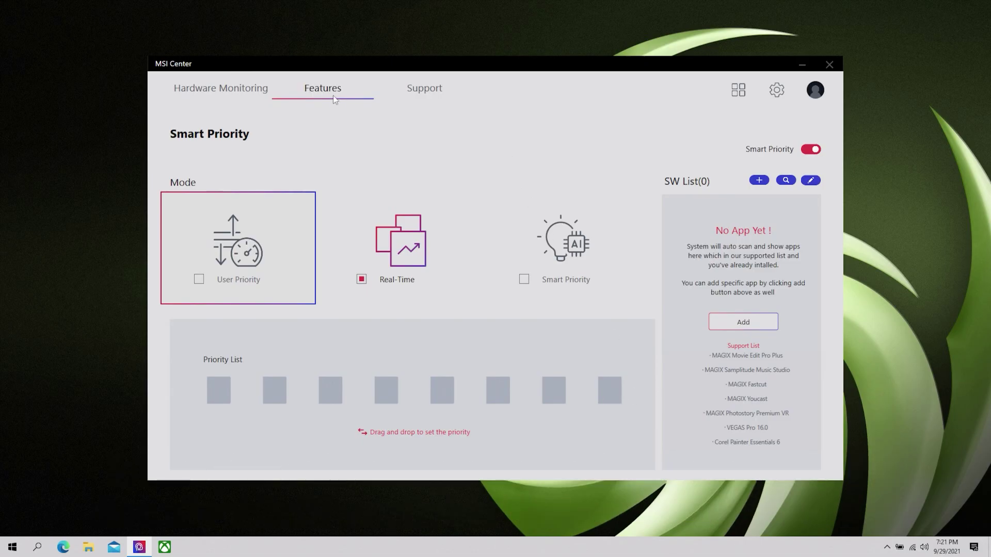
View the SW List's add-app file picker without choosing a file, and enter and leave the list's edit mode.
left_click(759, 181)
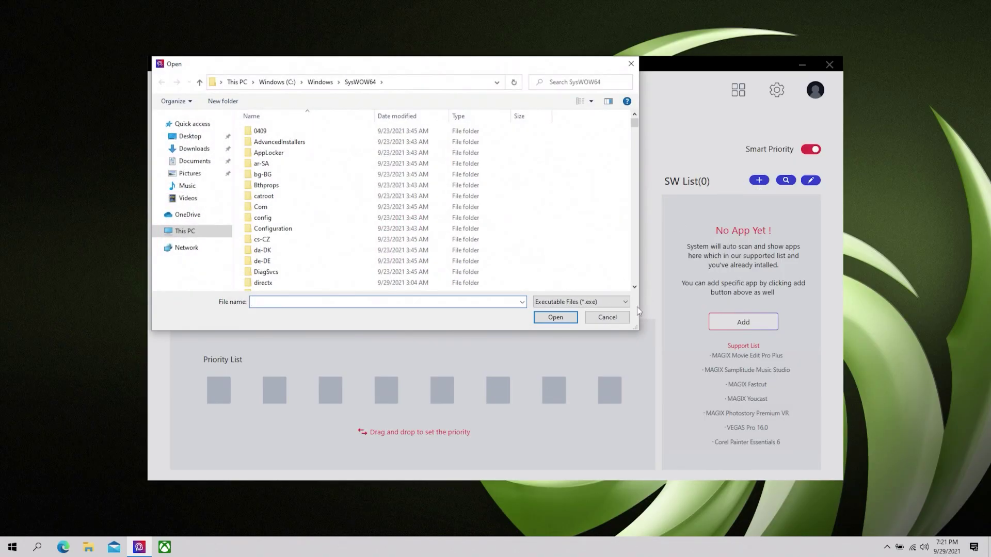
left_click(603, 317)
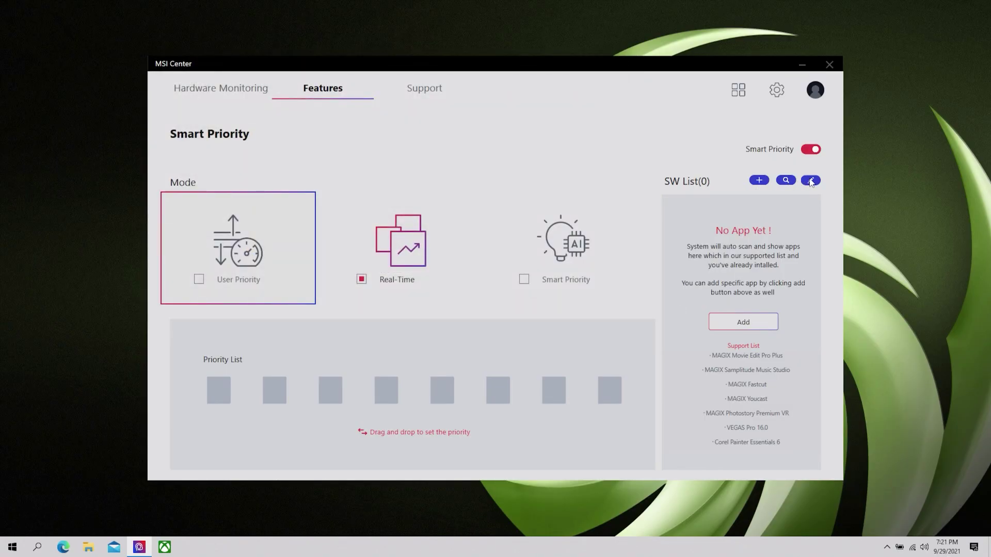
left_click(811, 181)
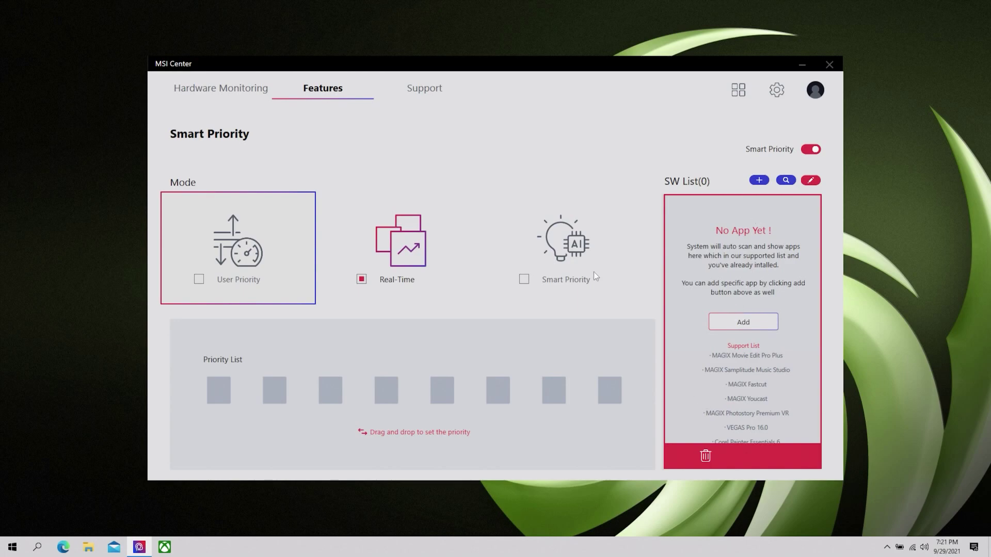
left_click(573, 223)
mouse_move(340, 95)
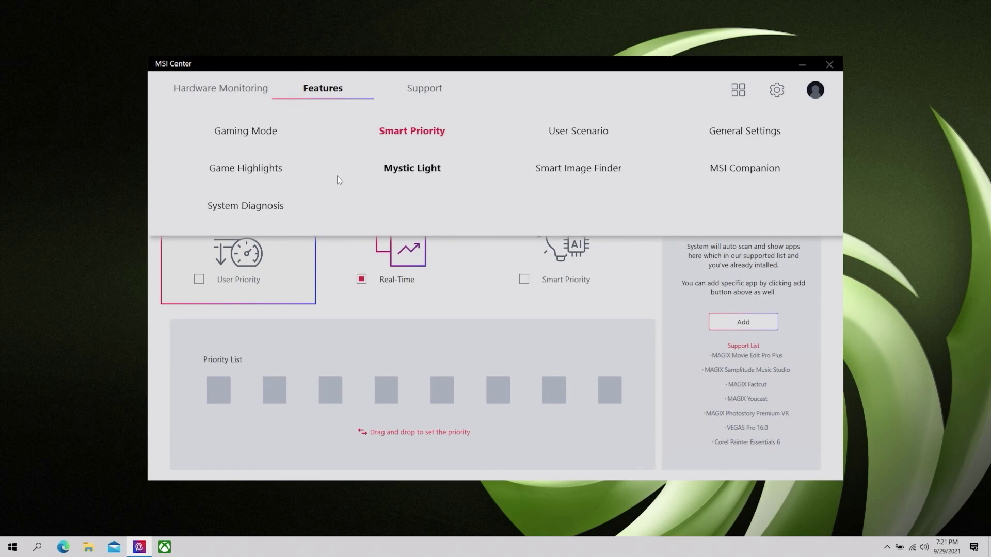
Open the Game Highlights feature, then download its plug-in and launch the MSI companion installer.
left_click(274, 169)
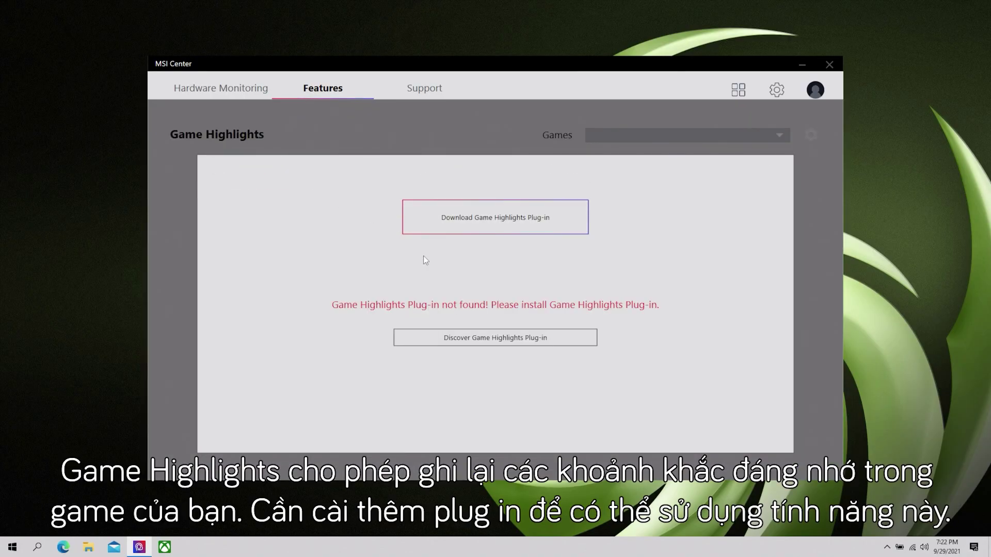
left_click(502, 234)
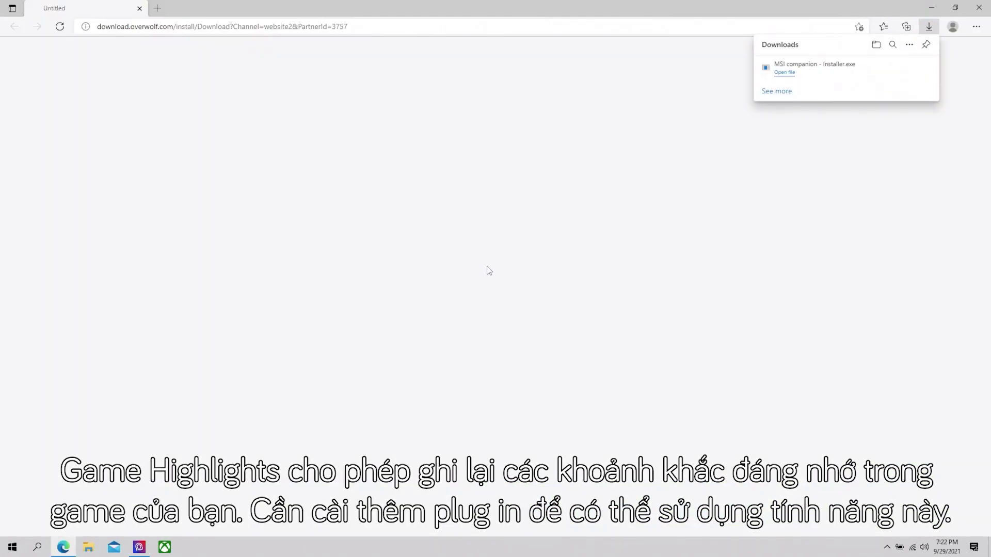
left_click(790, 73)
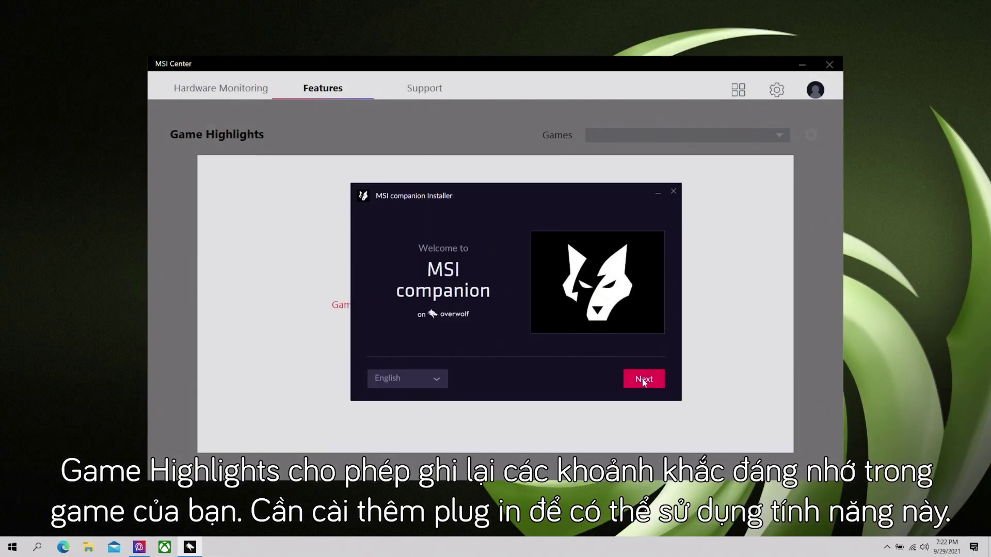
Install MSI companion by going through its setup wizard in English and finish the installer.
left_click(644, 382)
left_click(373, 376)
left_click(640, 380)
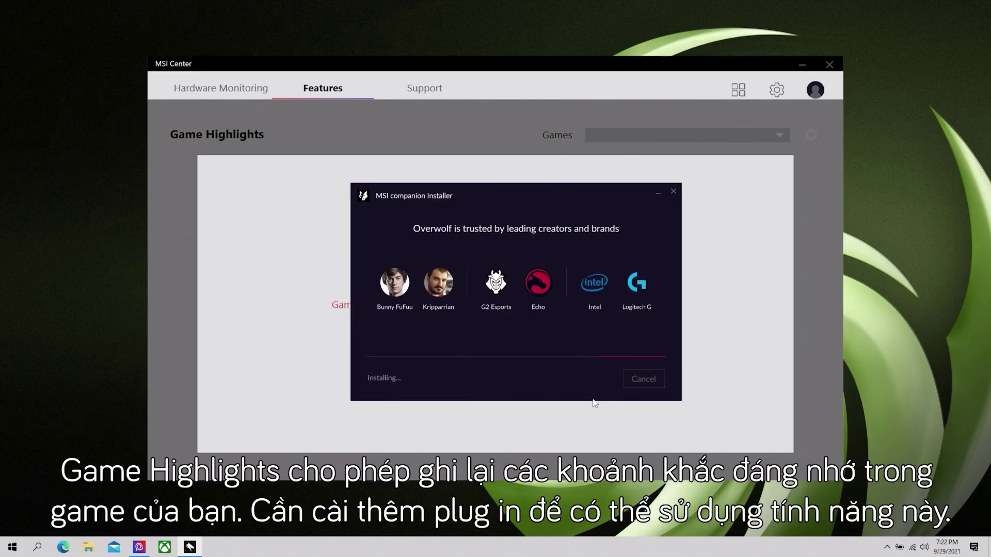
left_click(640, 381)
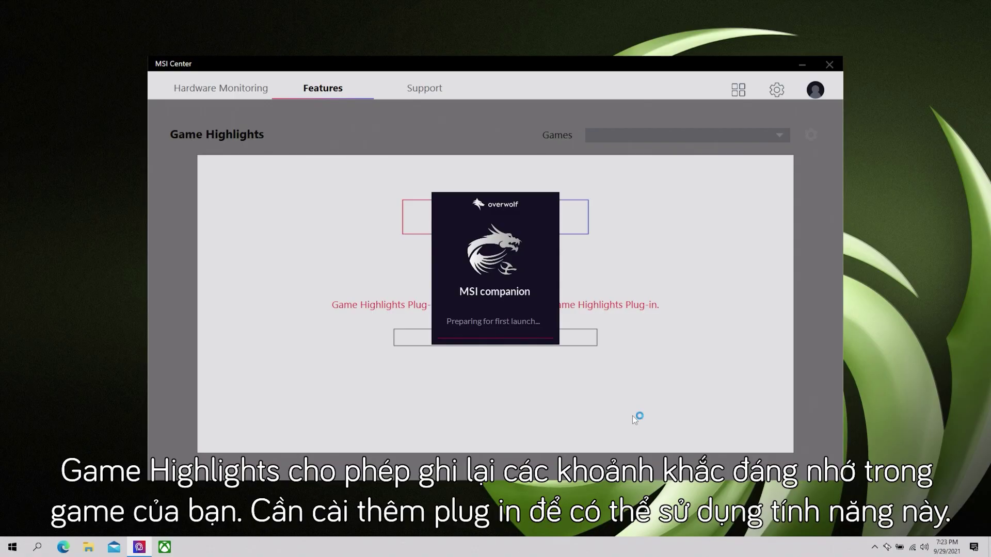
Reload the Game Highlights feature and view its Games, Capture and Storage settings.
mouse_move(323, 88)
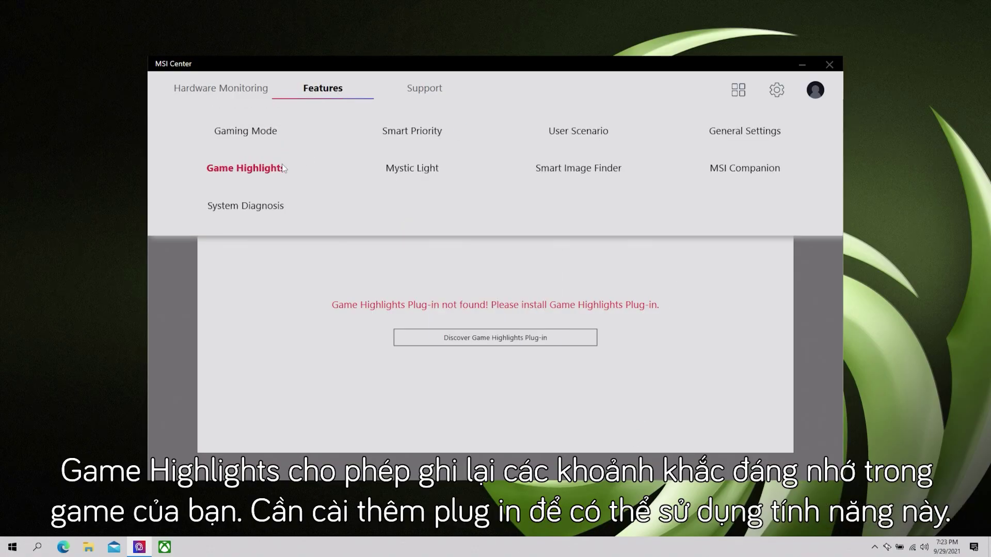
left_click(284, 166)
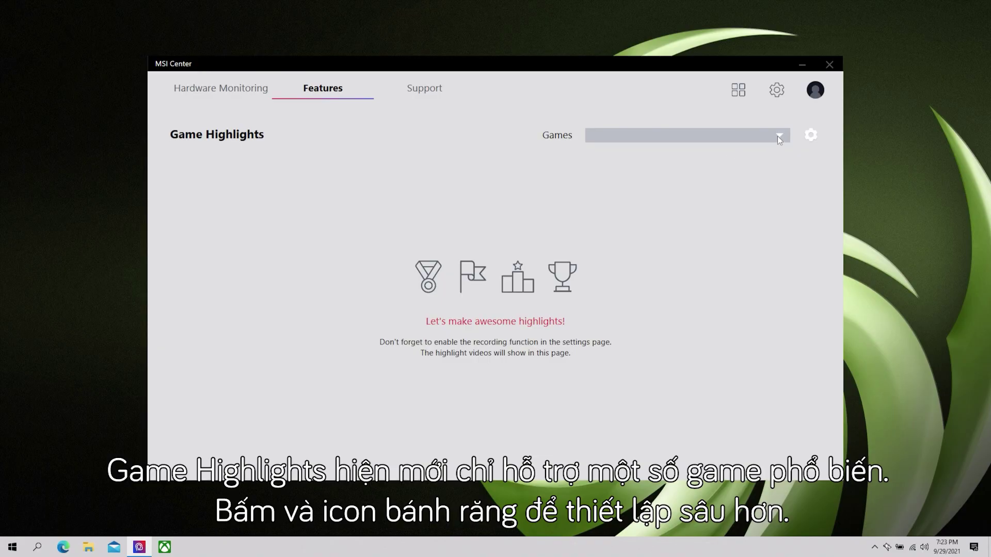
left_click(809, 135)
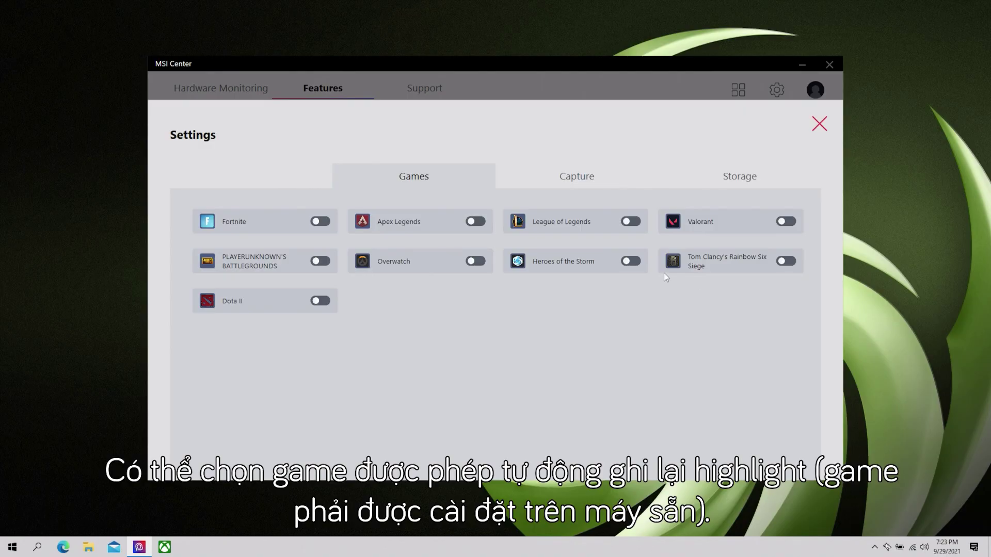
left_click(553, 179)
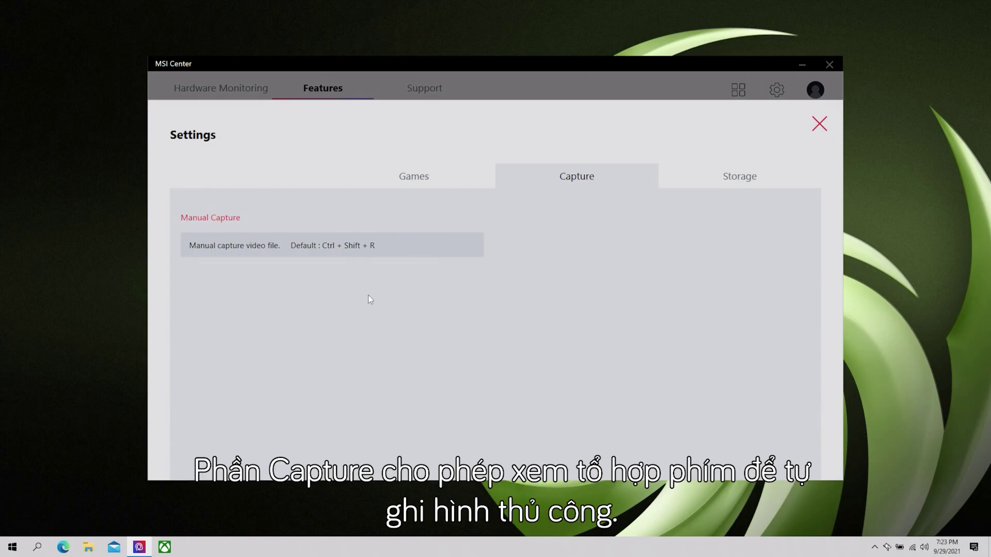
left_click(740, 180)
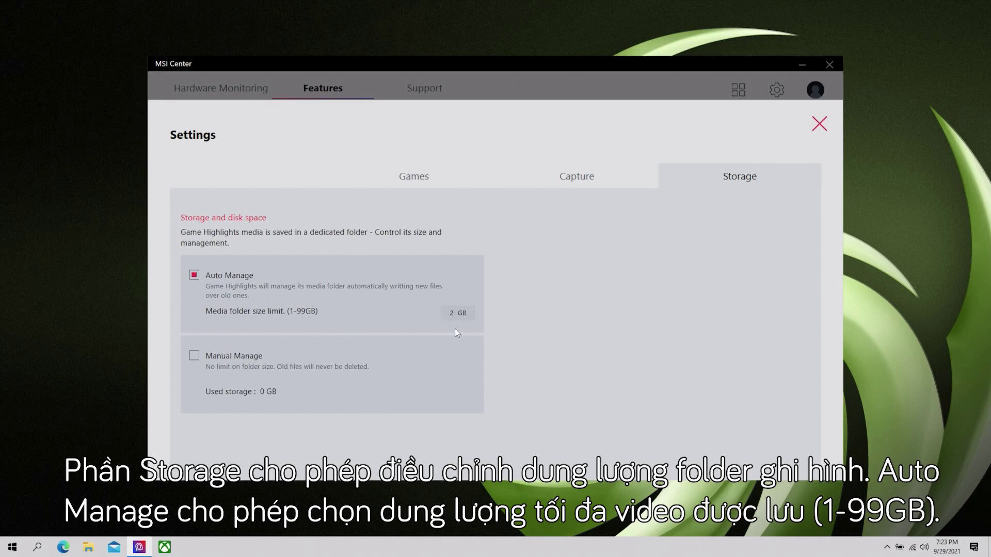
Switch the media folder storage to Manual Manage, return it to Auto Manage, and close the settings.
left_click(195, 357)
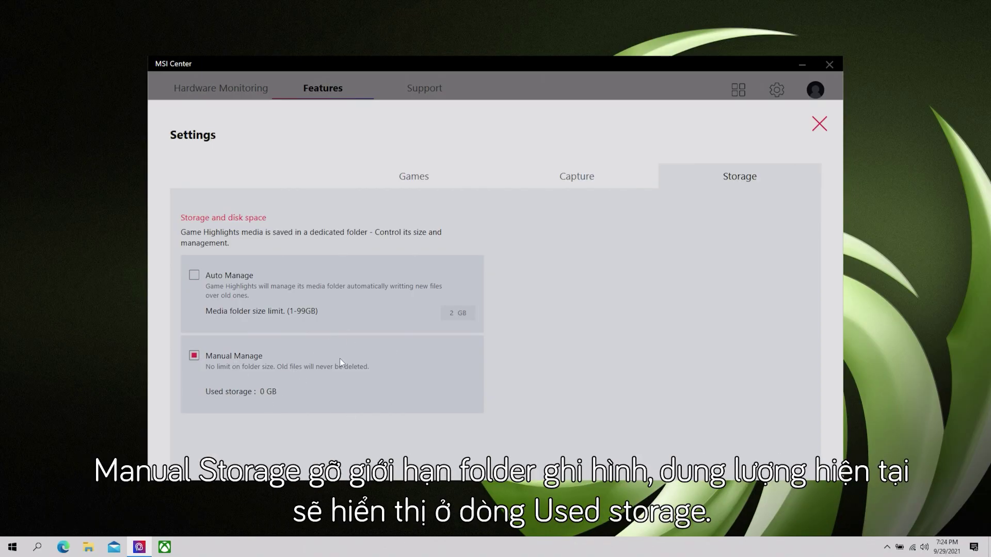
left_click(204, 284)
left_click(818, 125)
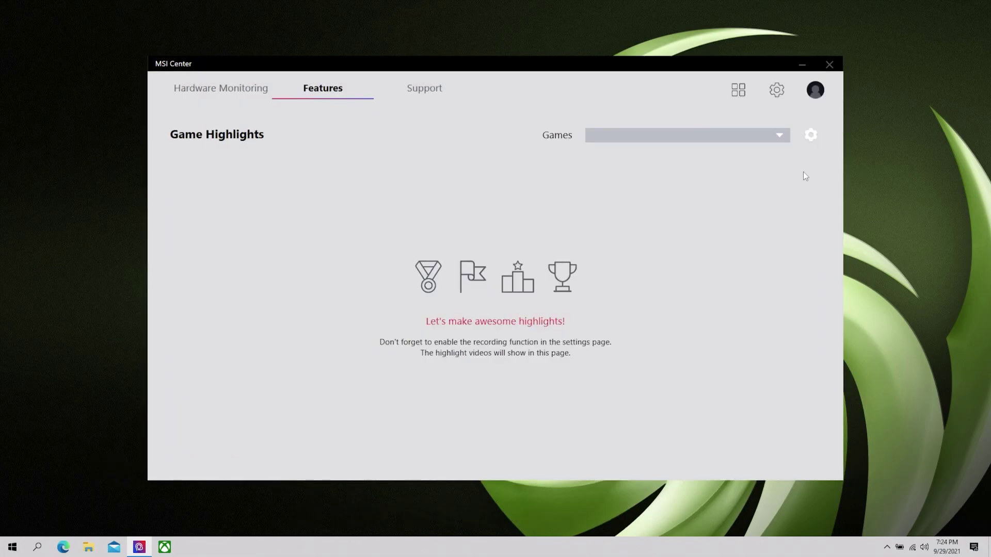
Reopen the Game Highlights settings, review the Capture, Storage and Games pages again, and close them.
left_click(810, 140)
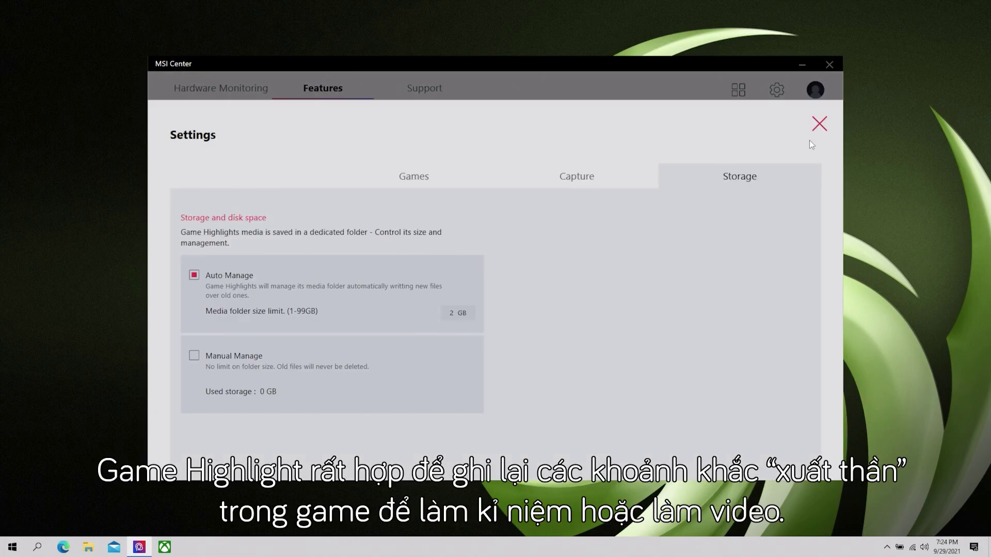
left_click(484, 179)
left_click(574, 176)
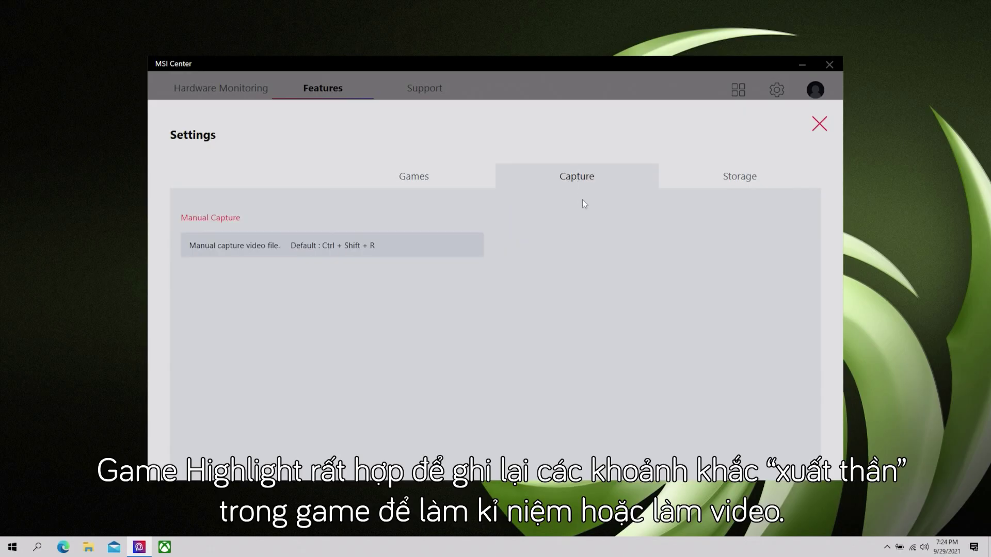
left_click(728, 177)
left_click(419, 178)
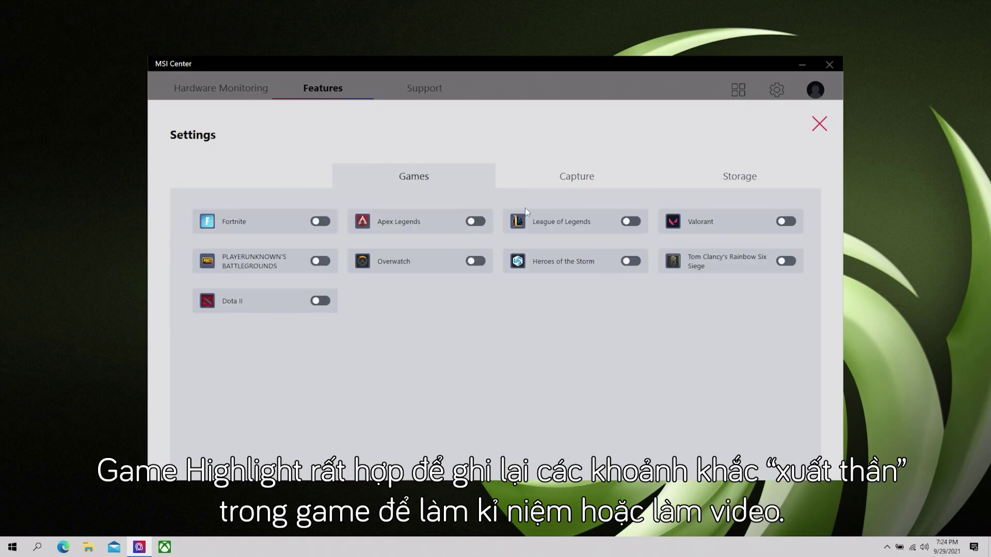
left_click(819, 125)
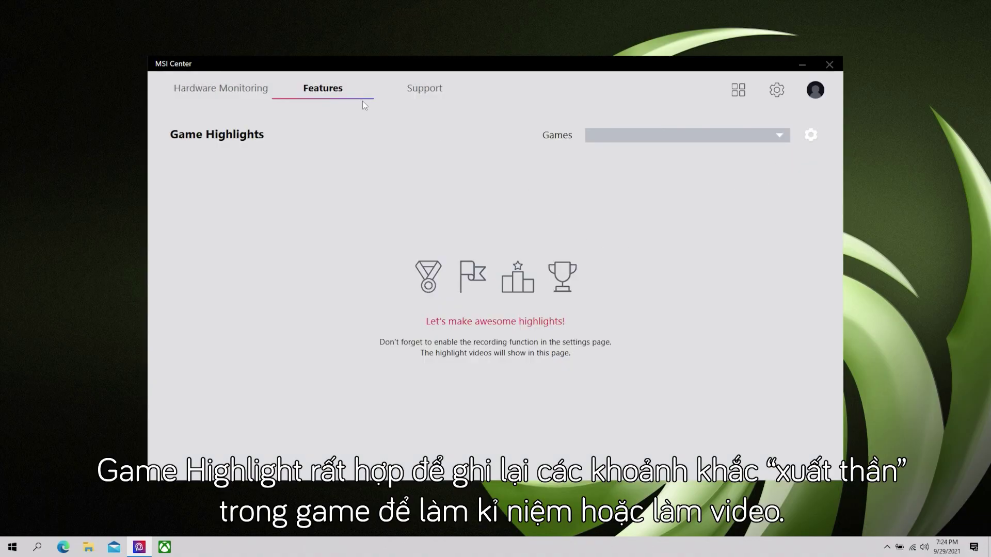
Open the Smart Image Finder feature, watch part of its introduction video on YouTube, and close the browser.
left_click(312, 88)
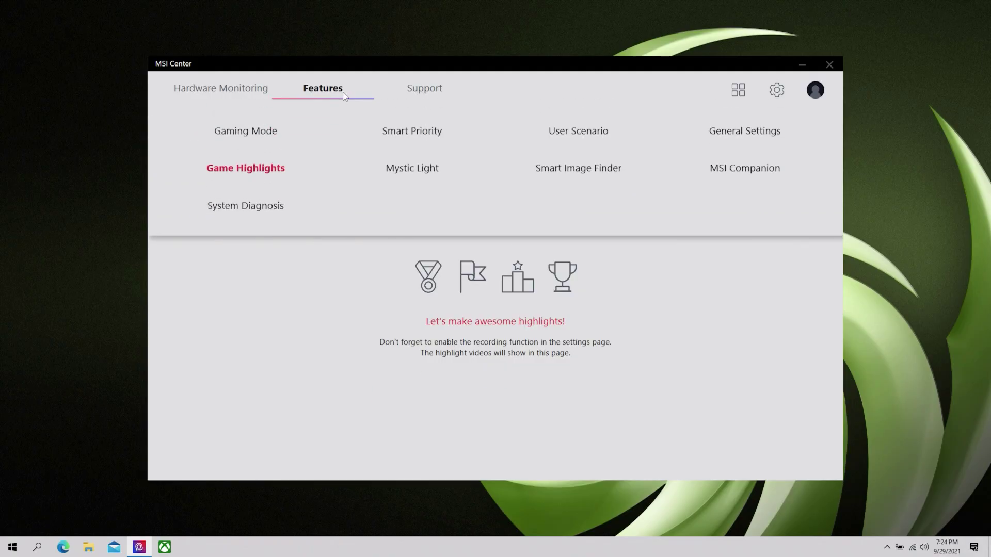
left_click(572, 169)
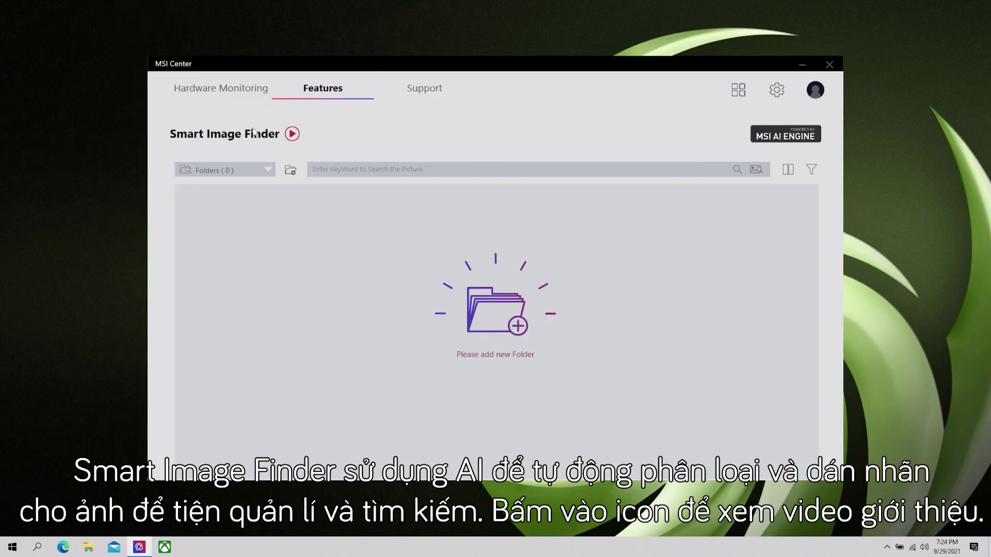
left_click(292, 134)
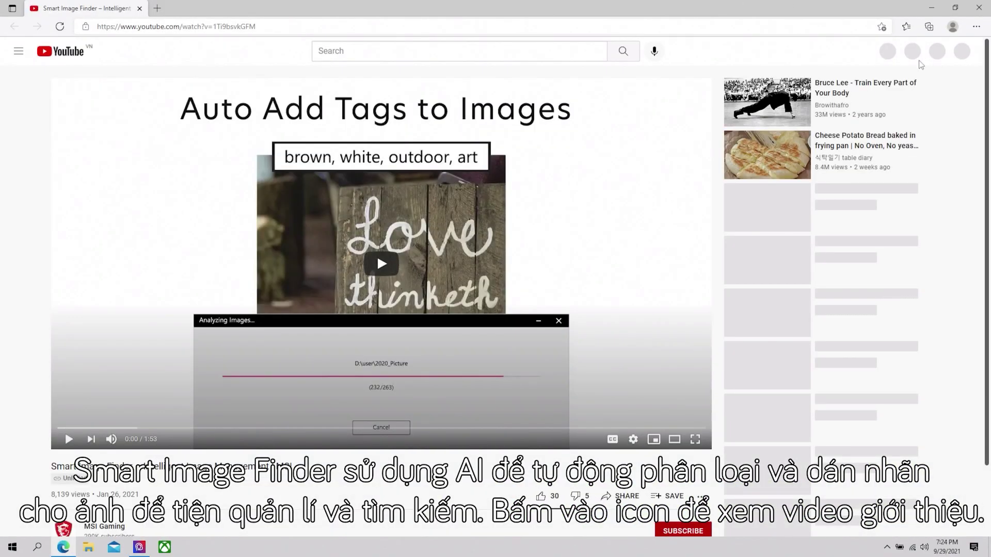
scroll(469, 336, "down", 3)
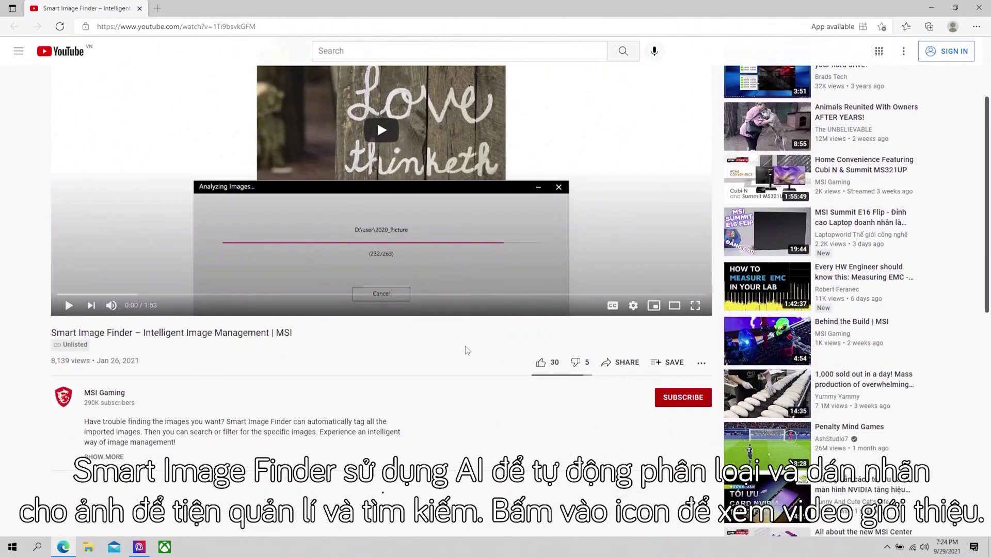
scroll(464, 348, "up", 3)
left_click(110, 432)
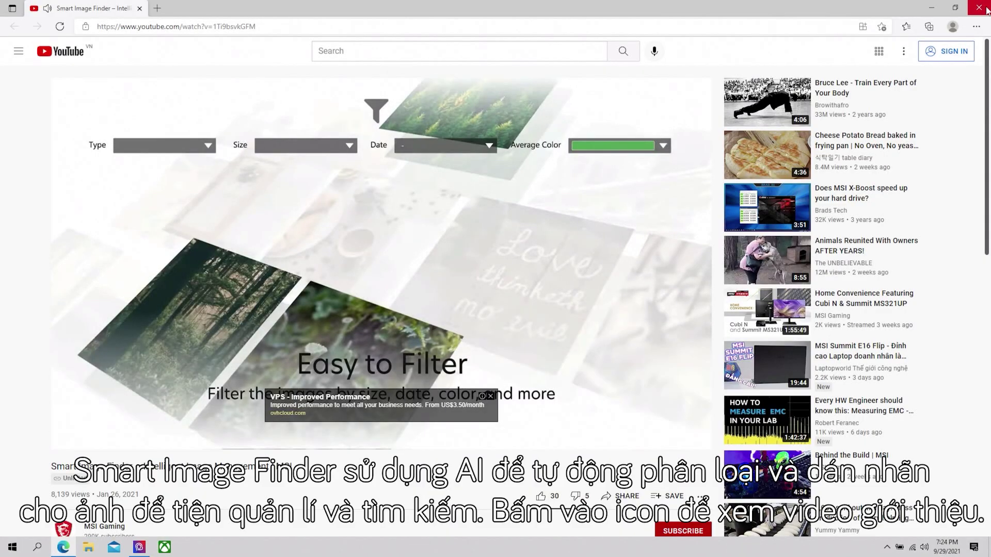
left_click(979, 7)
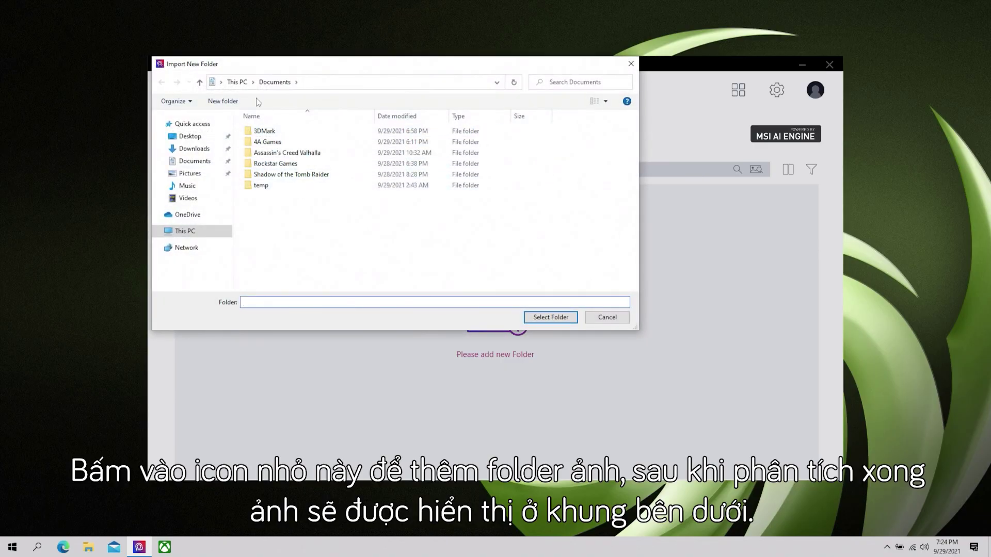
Import the Downloads folder into Smart Image Finder and look through its analyzed images.
left_click(211, 150)
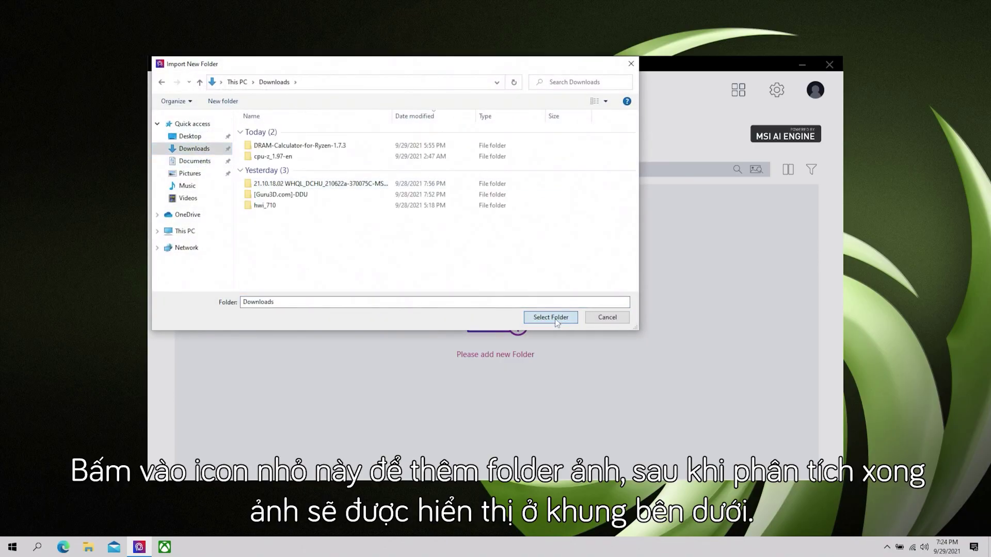
left_click(551, 317)
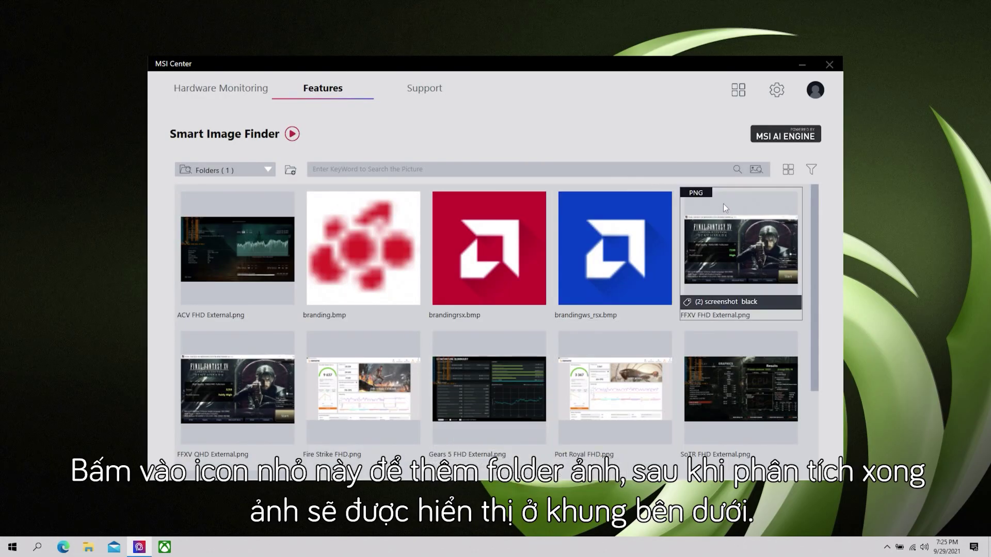
left_click_drag(815, 197, 826, 314)
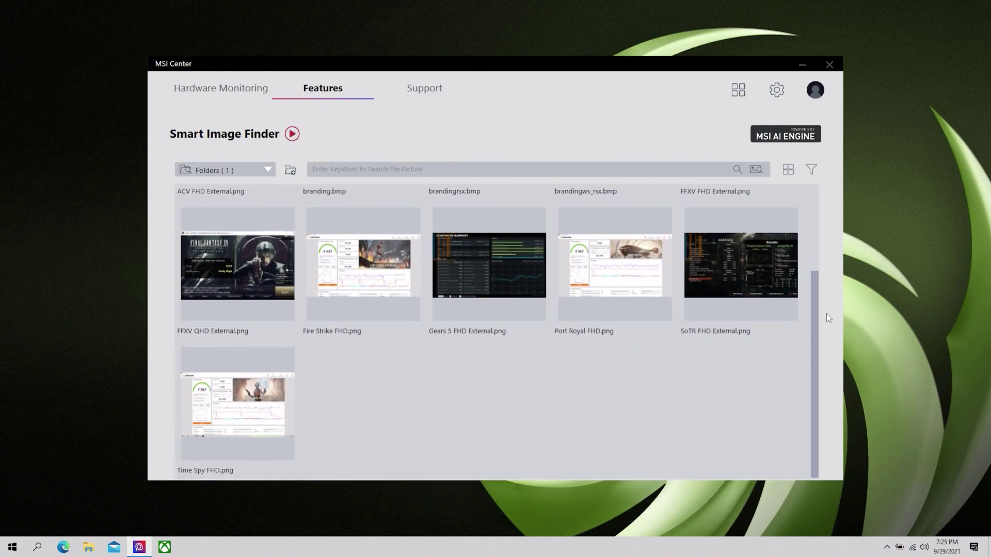
View the image layout options, show the filter bar, and examine the Type, Size, Date and AverageColor choices.
left_click(788, 171)
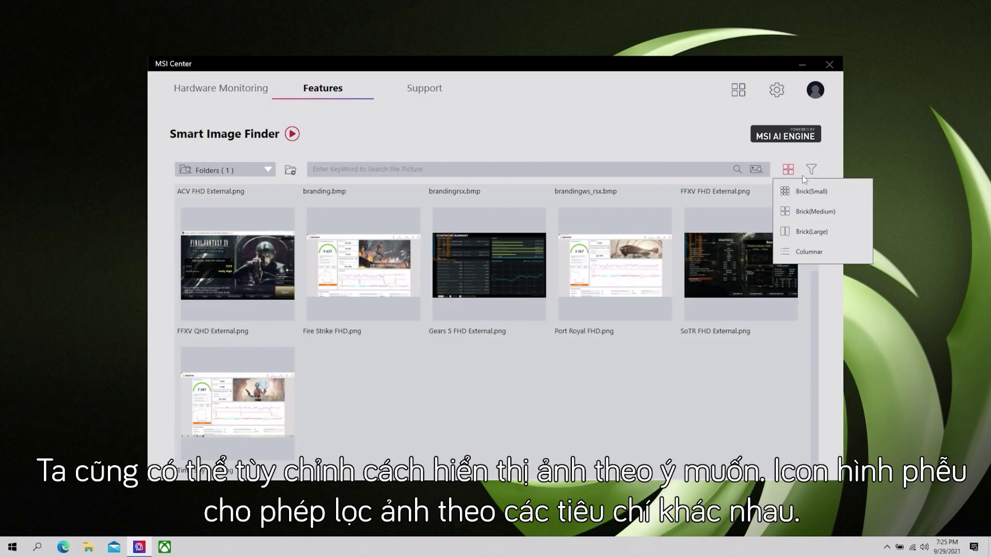
left_click(812, 169)
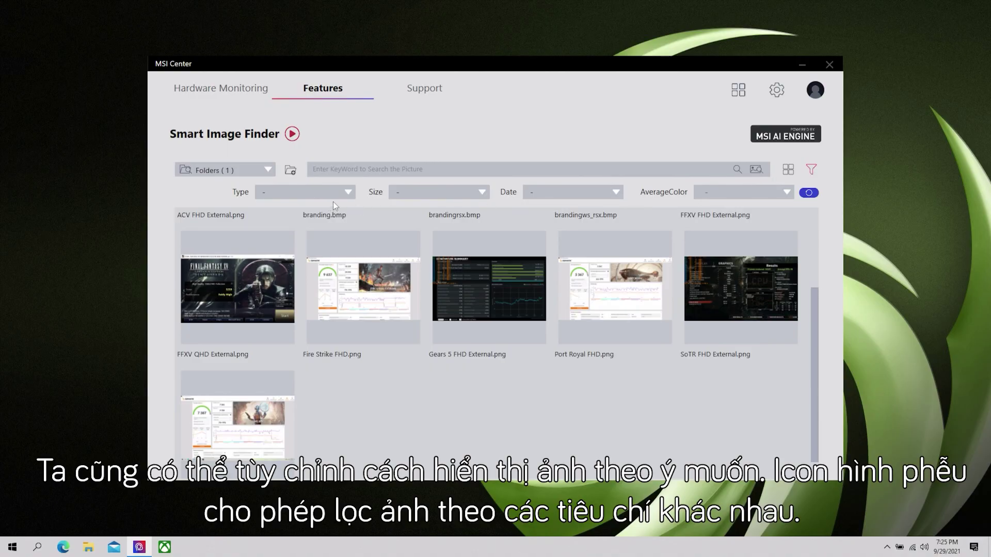
left_click(348, 193)
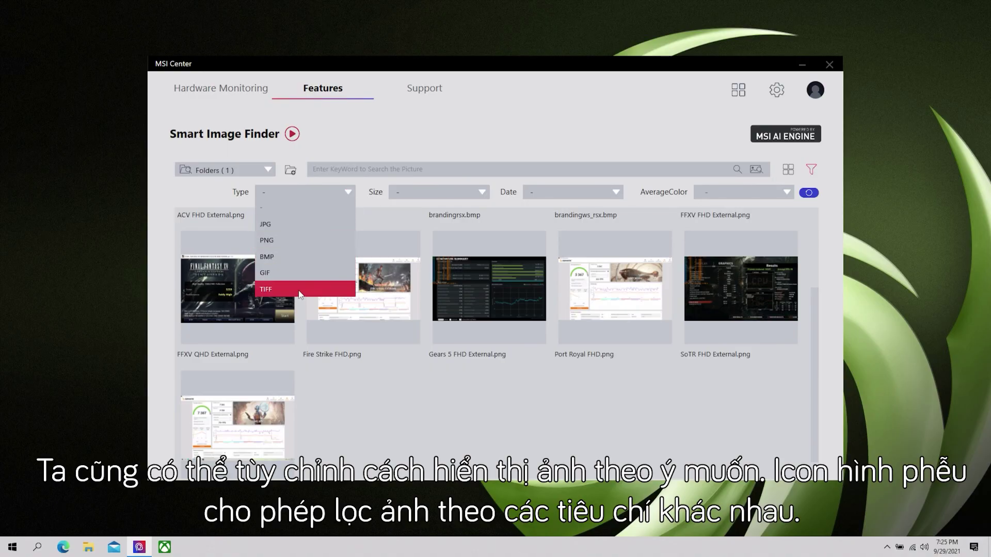
left_click(482, 193)
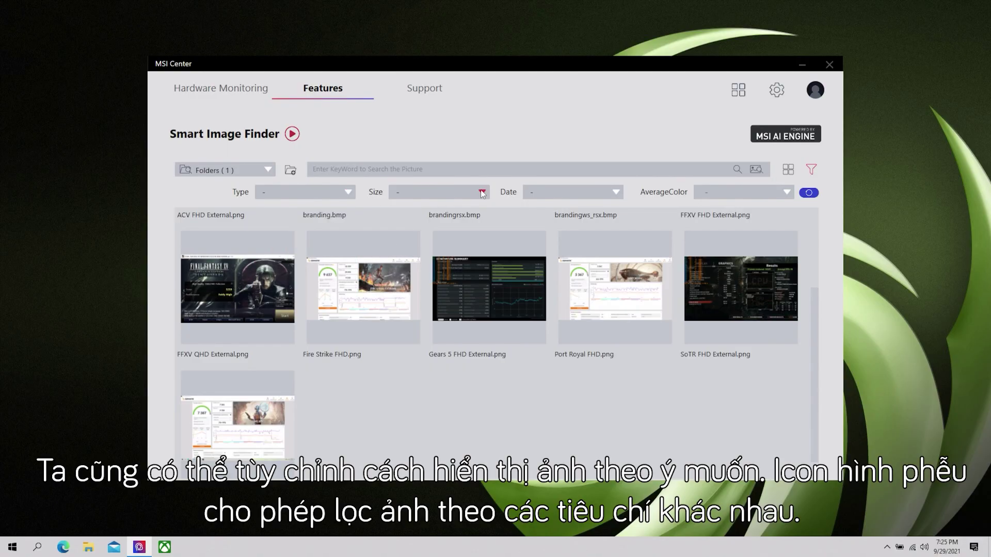
left_click(483, 193)
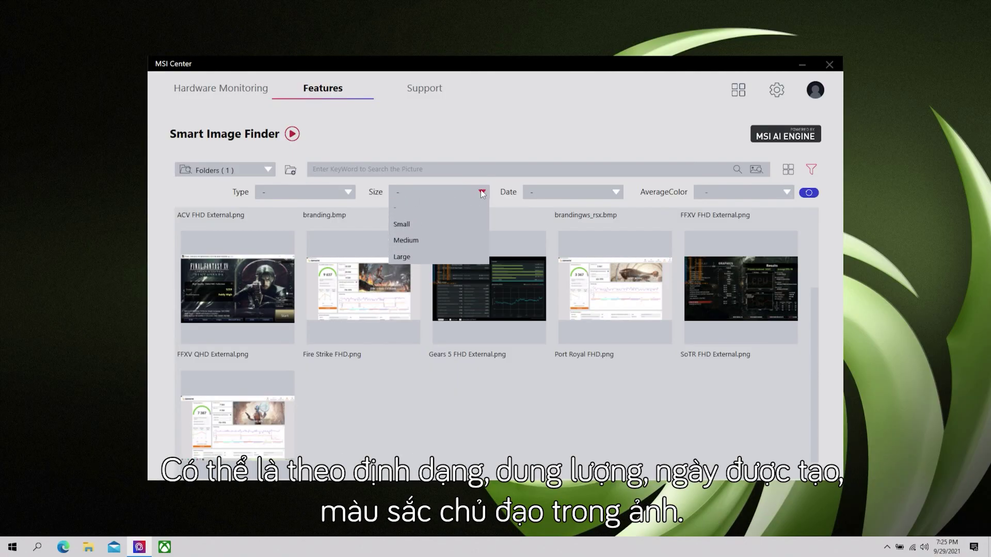
left_click(608, 190)
left_click(608, 190)
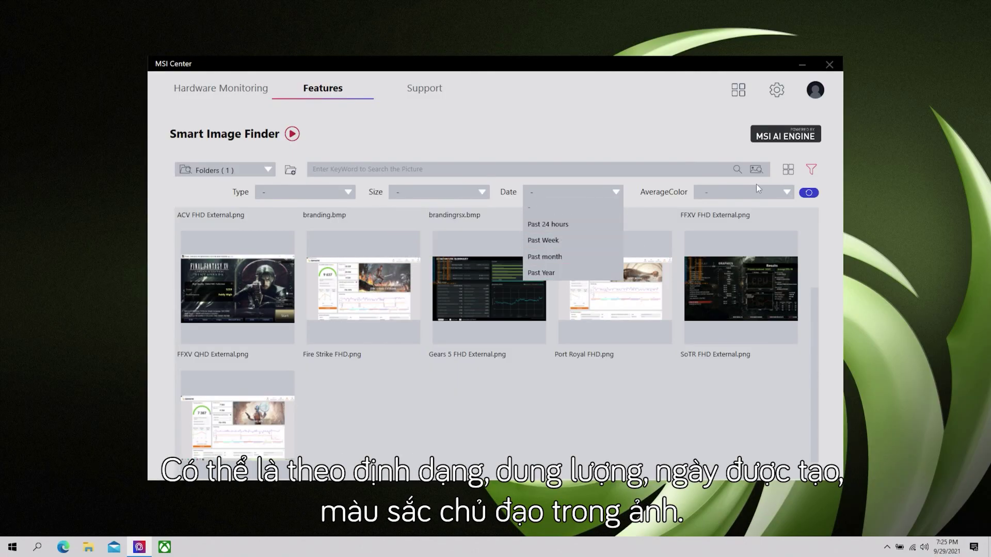
left_click(774, 186)
left_click(782, 188)
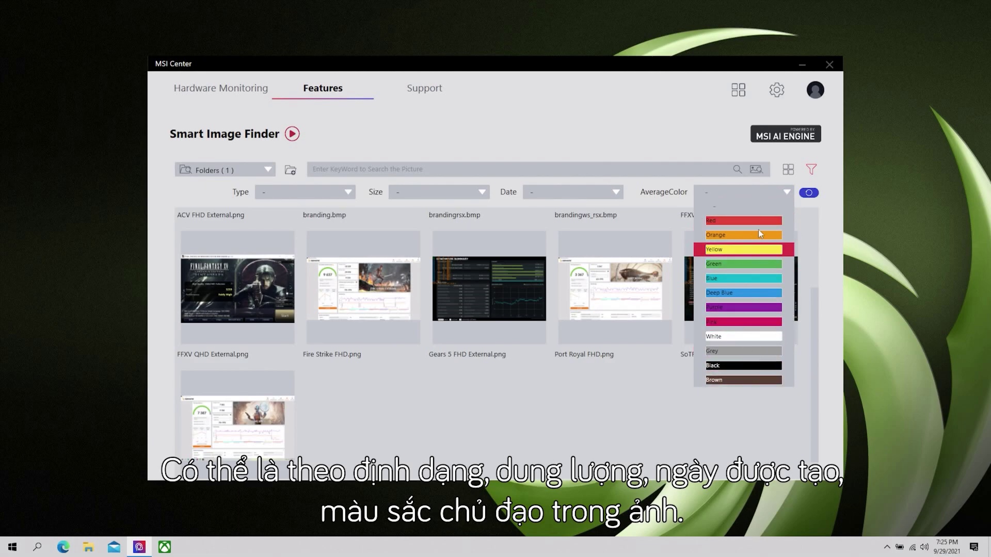
left_click(782, 193)
Search the pictures using the Time Spy FHD image as reference, then clear the image search.
left_click(757, 171)
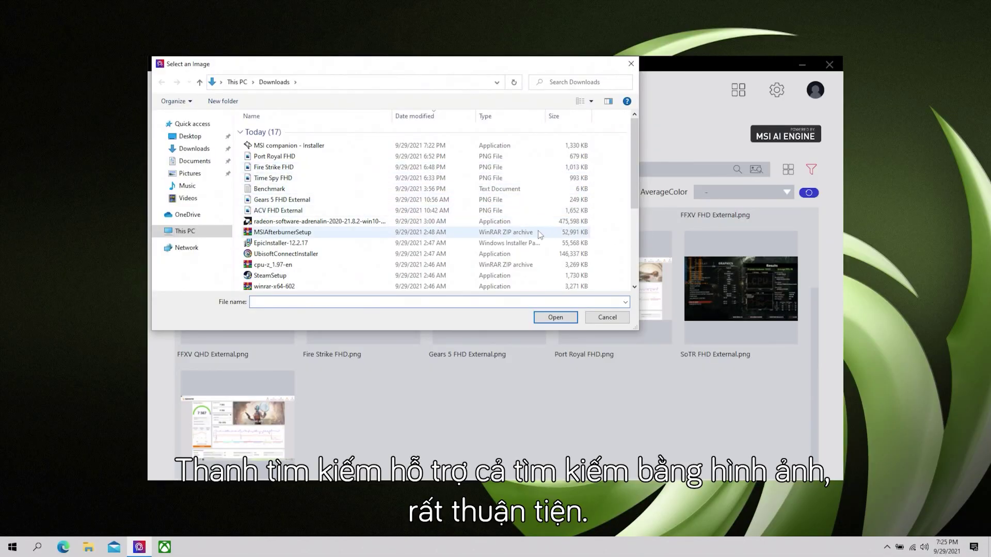
double_click(274, 178)
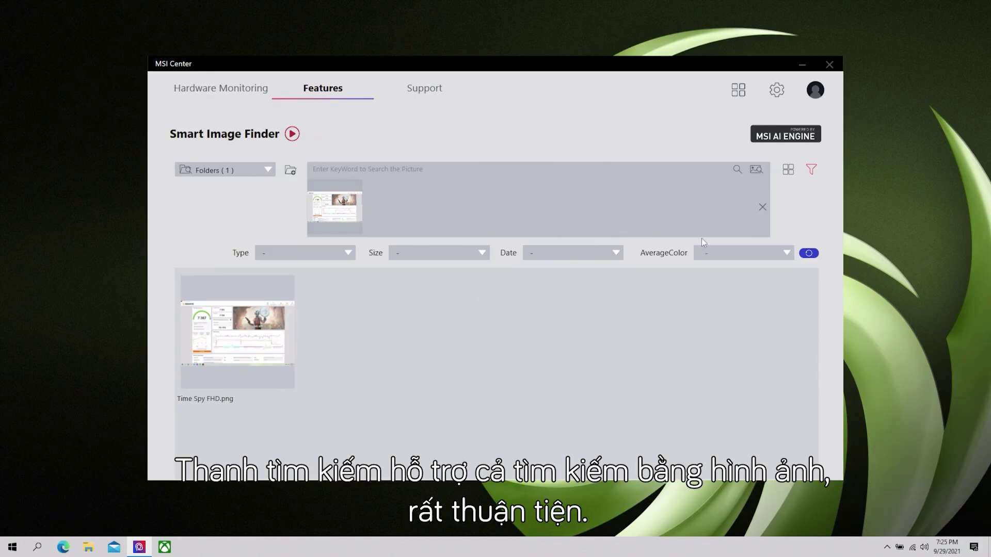
left_click(762, 208)
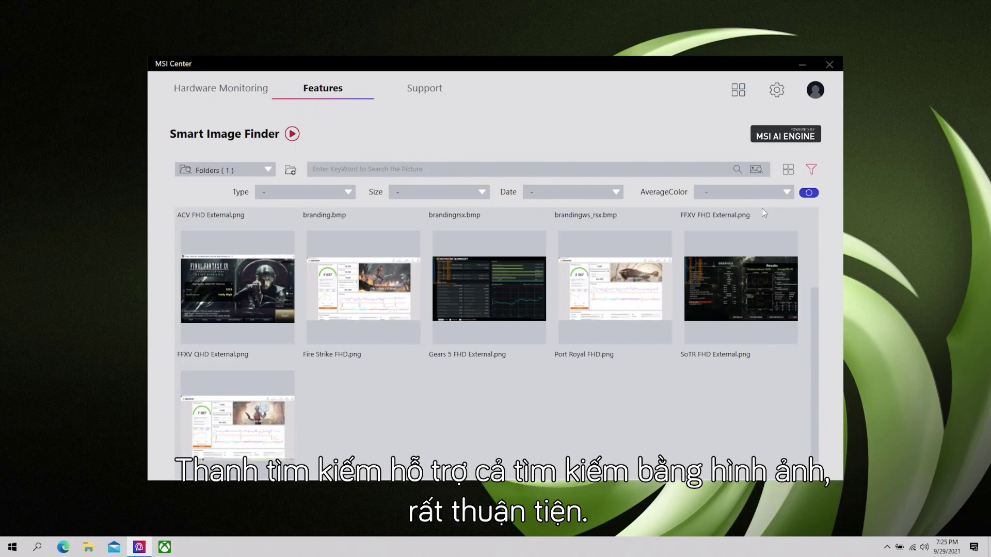
Check the image-based search picker and cancel it, then search the pictures for the keyword "screenshot" and browse the matches.
left_click(756, 170)
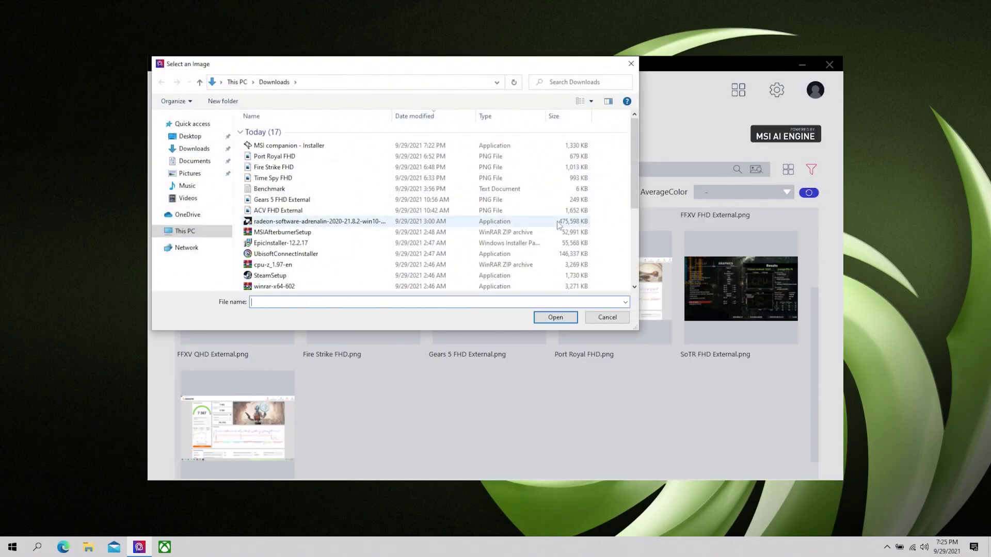
left_click(607, 318)
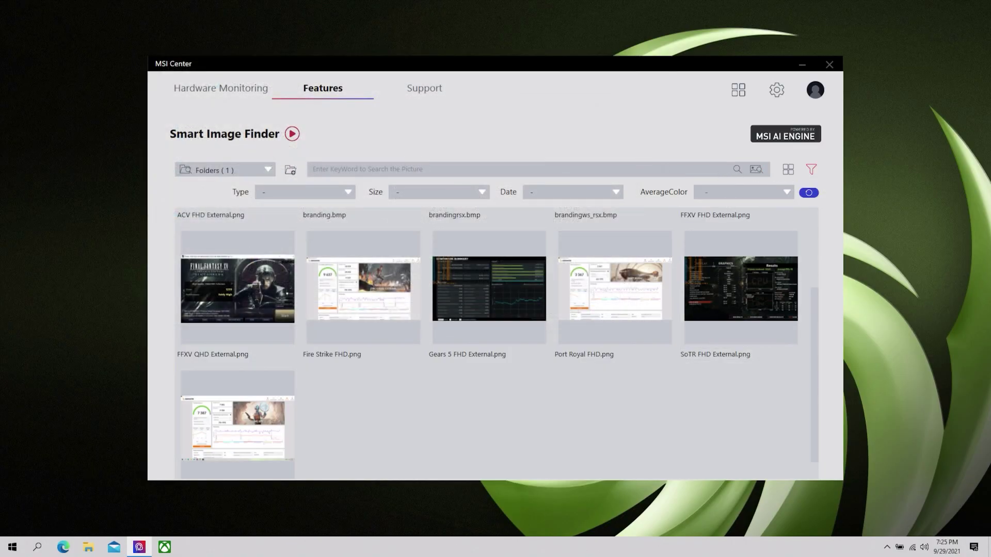
left_click(314, 169)
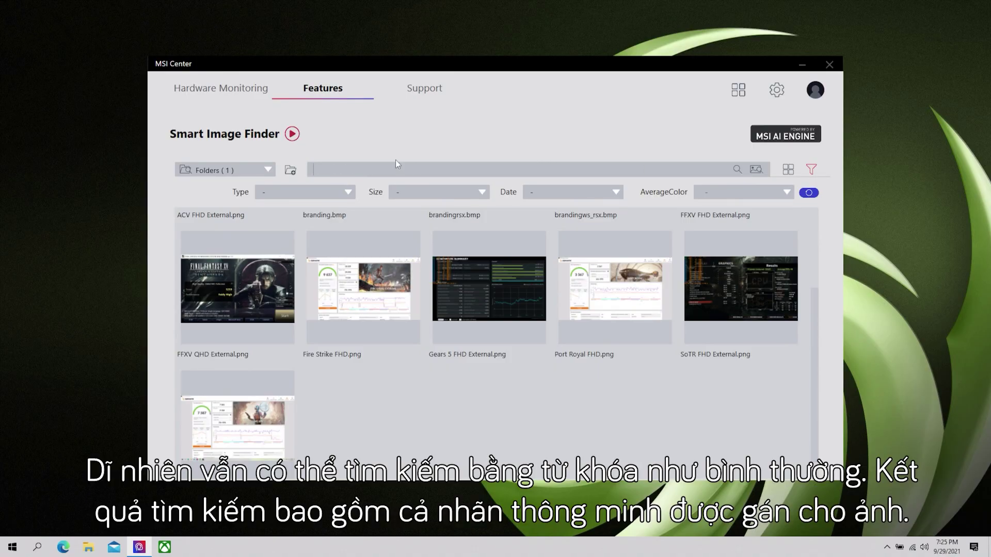
type("screenshot")
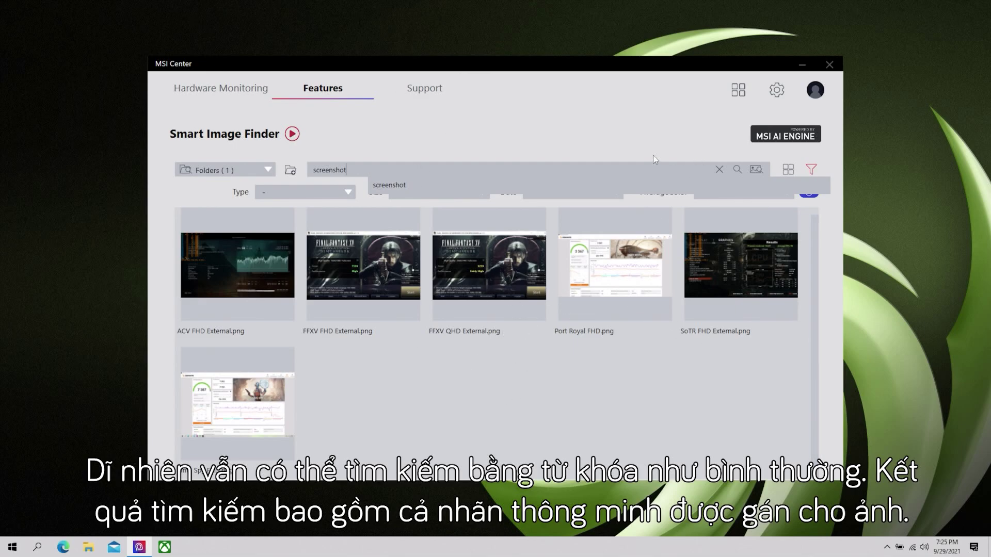
left_click(405, 182)
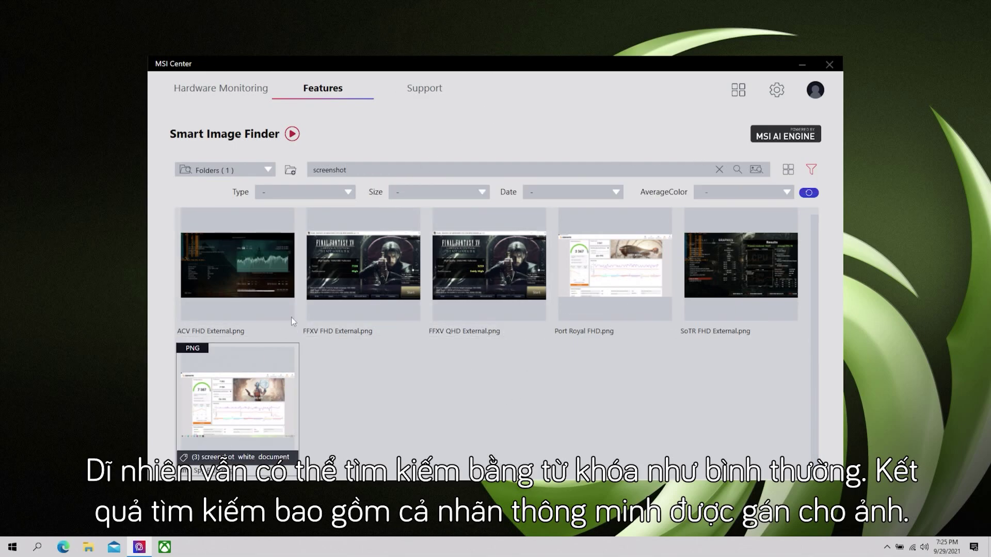
scroll(479, 302, "up", 1)
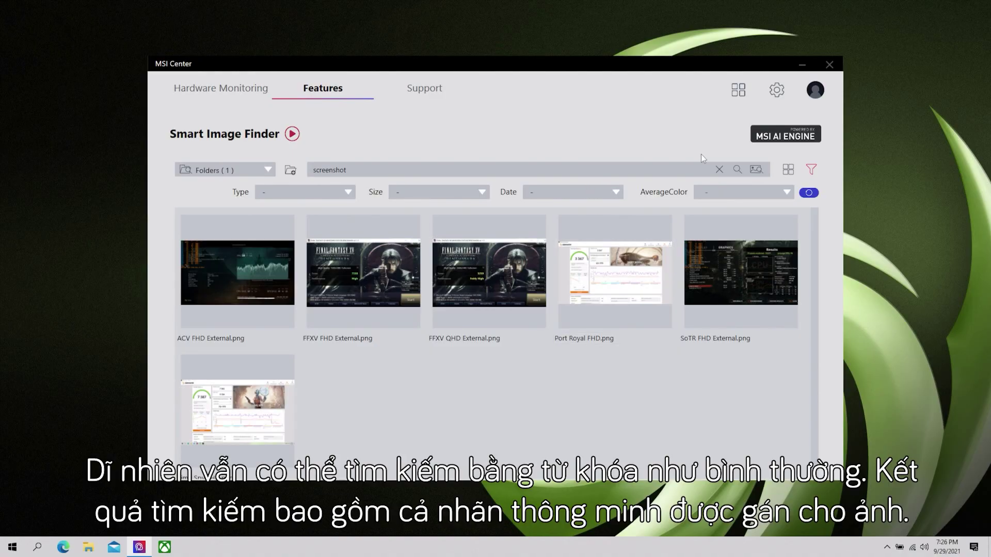
Launch MSI Companion, dismiss the Xbox Game Bar welcome message, remove the Xbox Social widget, and exit the overlay.
left_click(329, 94)
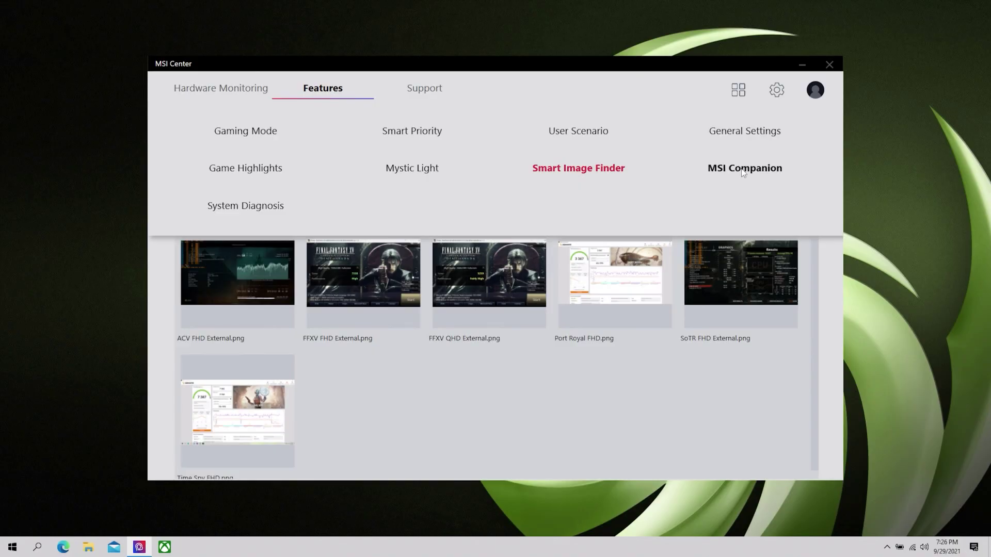
left_click(744, 172)
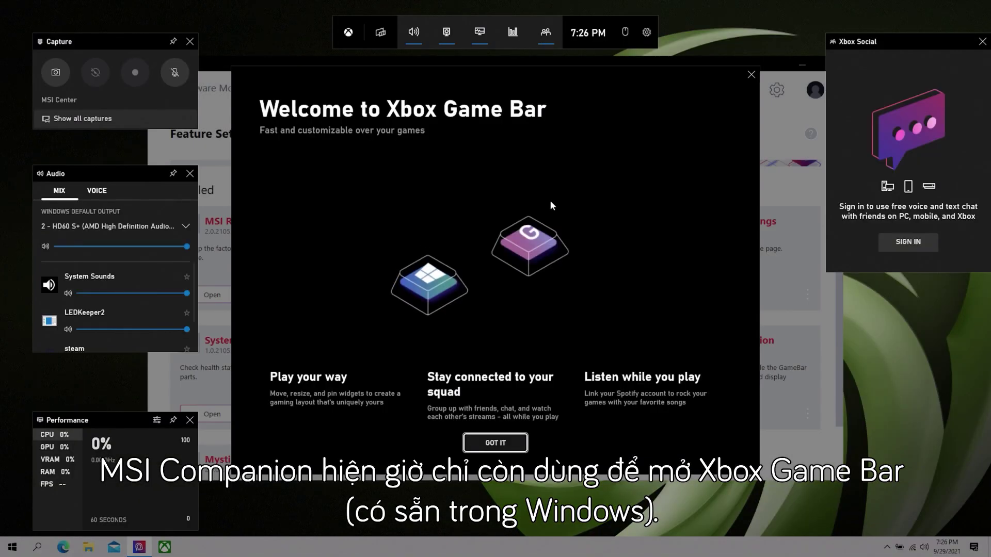
left_click(514, 440)
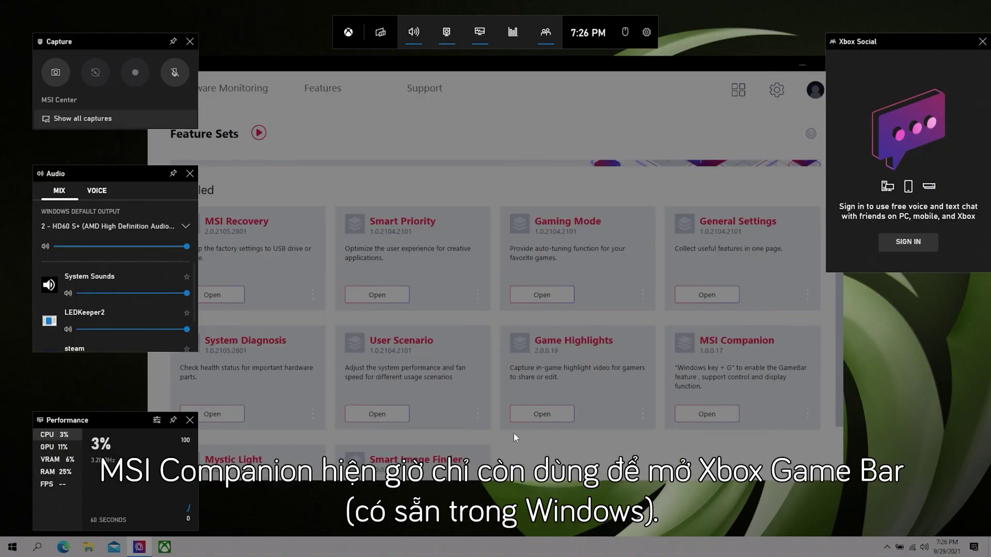
left_click(983, 41)
left_click(815, 115)
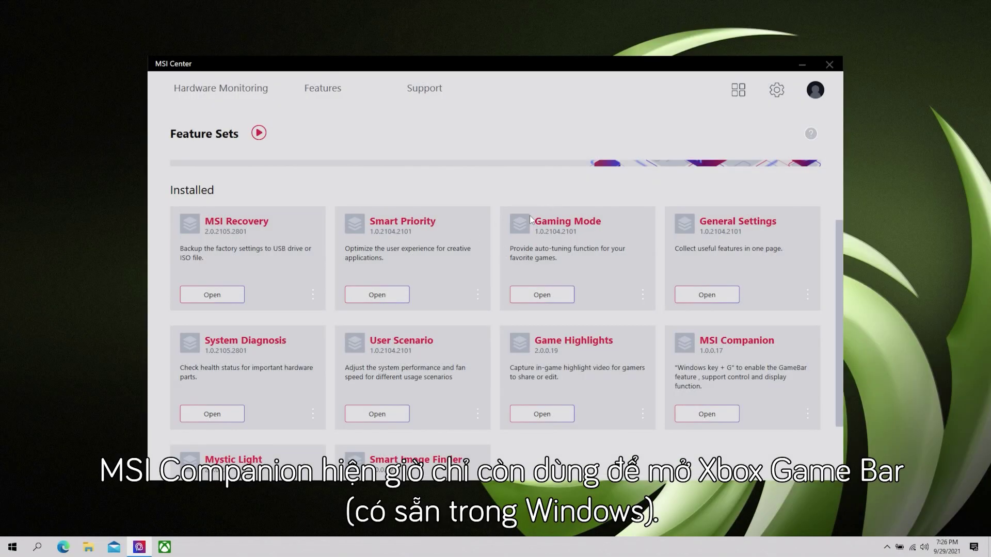
Launch MSI Companion again to view the Xbox Game Bar widgets, and return to Feature Sets.
mouse_move(328, 88)
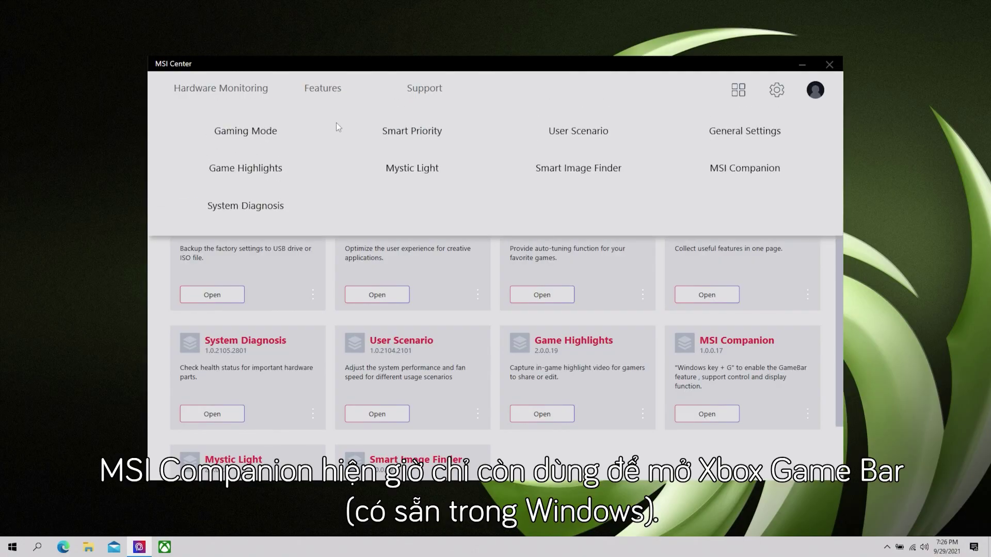
left_click(709, 173)
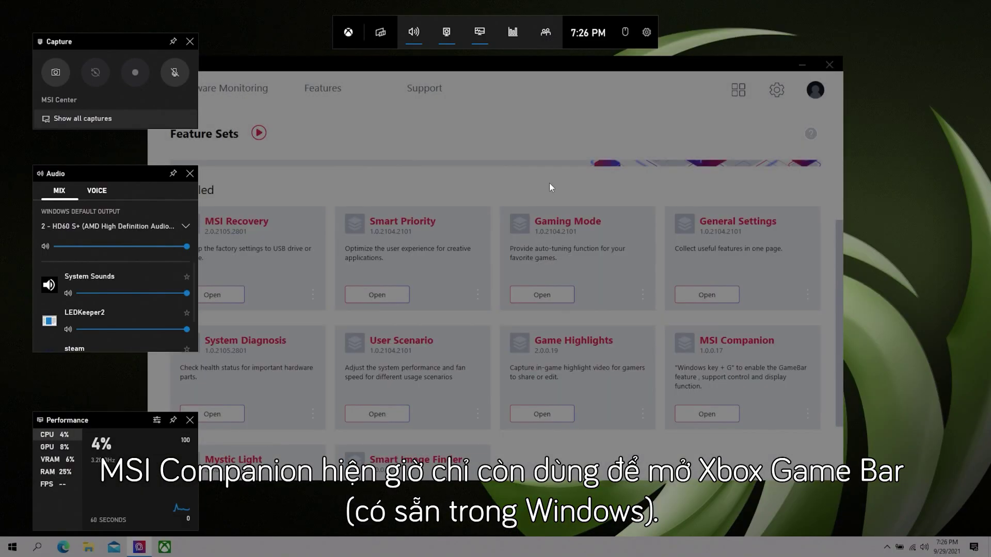
left_click(549, 188)
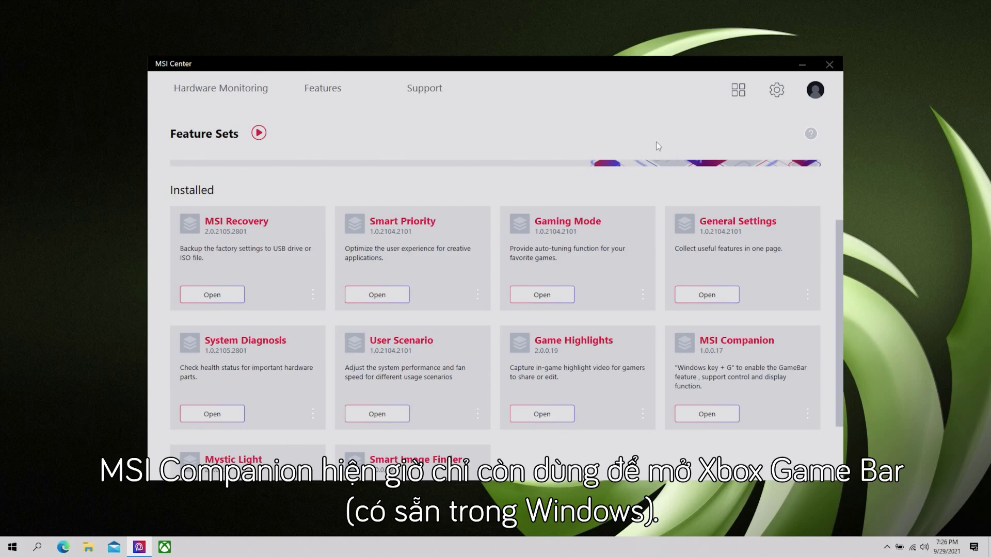
Open System Diagnosis, dismiss the Low Disk Space notice with reminders turned off, and review the battery, system, and SSD status.
mouse_move(330, 91)
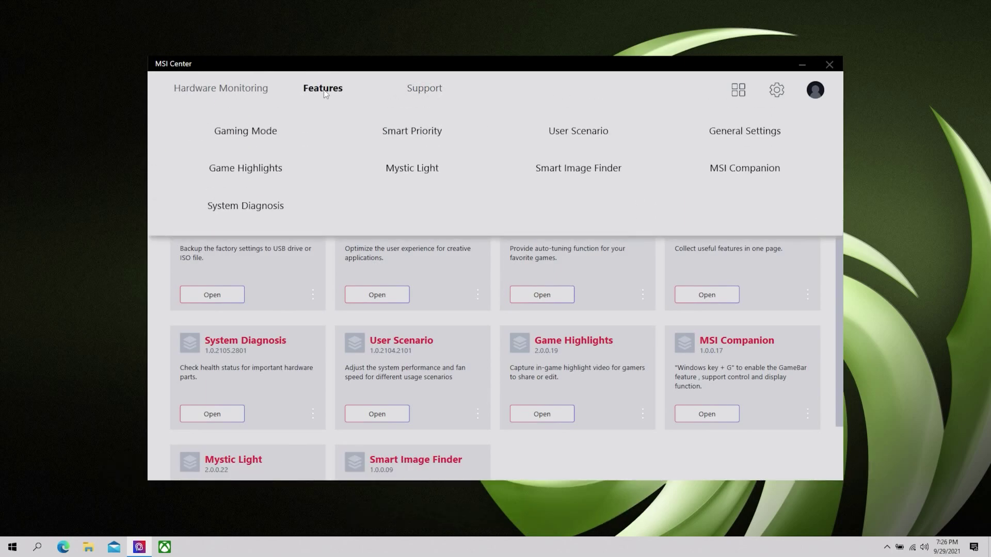
left_click(264, 209)
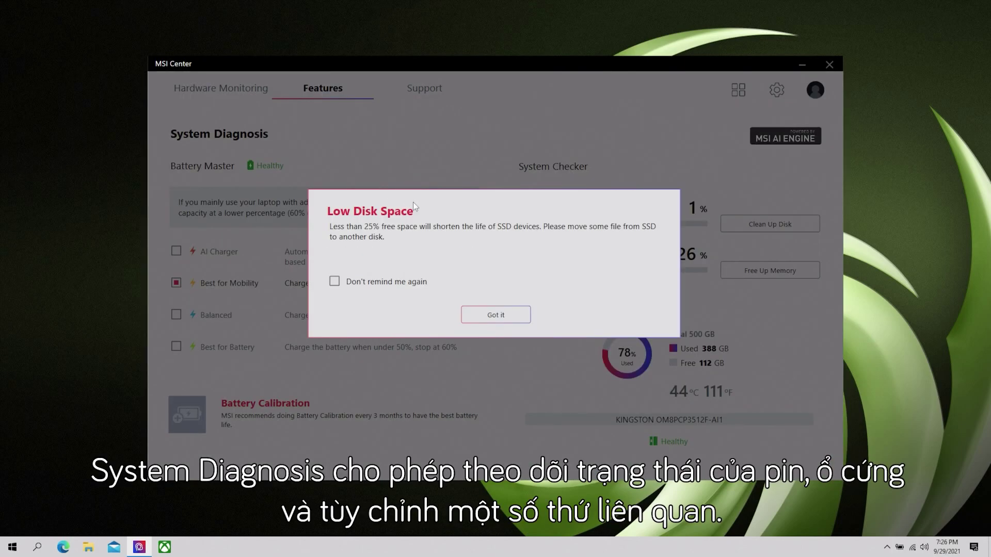
left_click(334, 282)
left_click(483, 316)
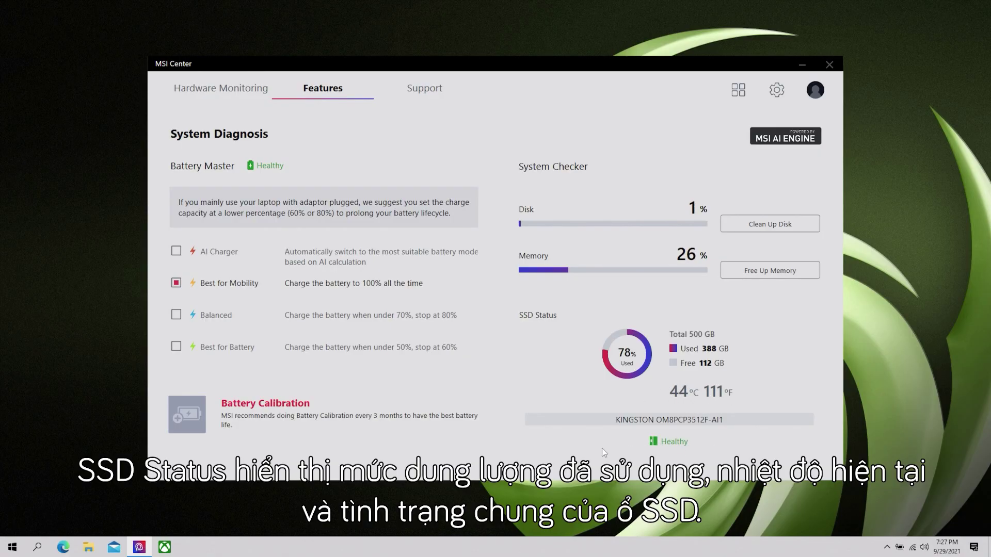
left_click(345, 88)
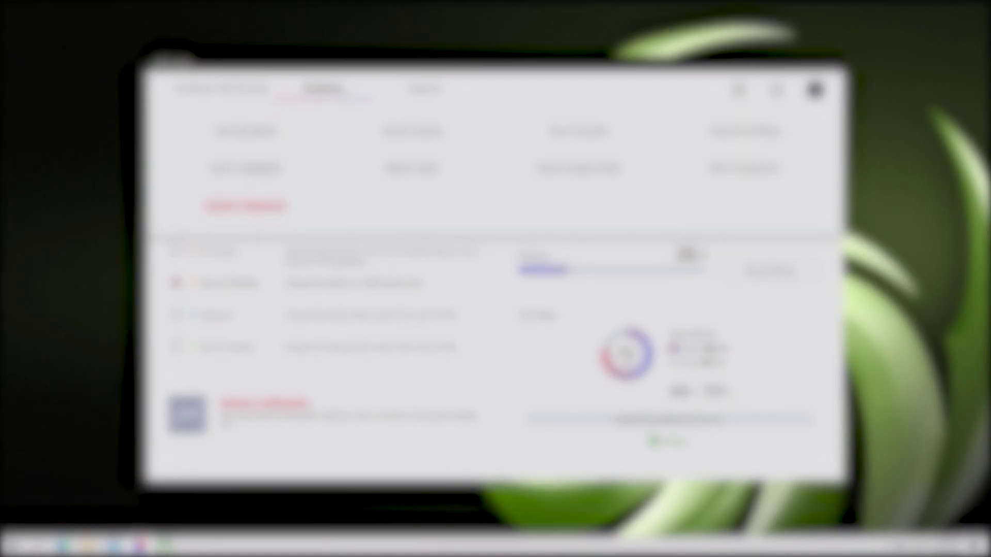